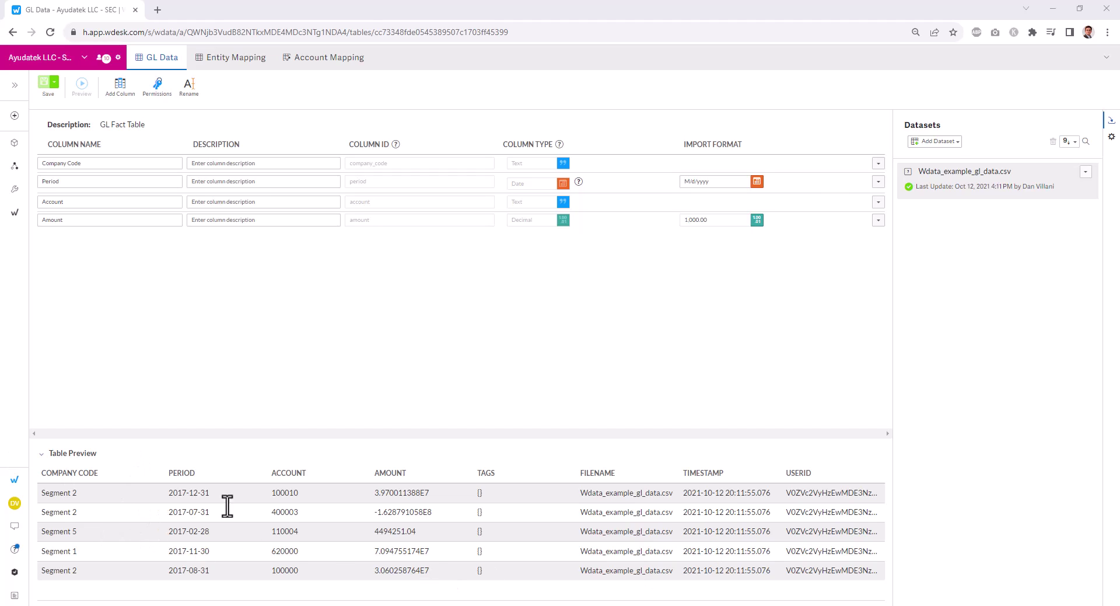
Examine the columns and preview rows of the Entity Mapping, Account Mapping and GL Data tables.
click(225, 61)
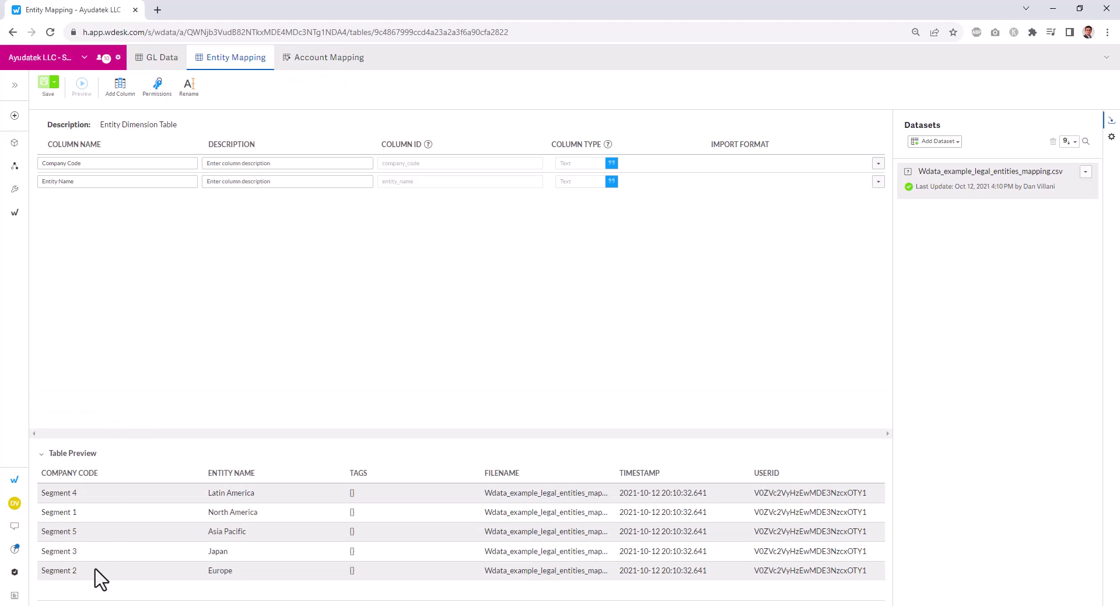
click(338, 71)
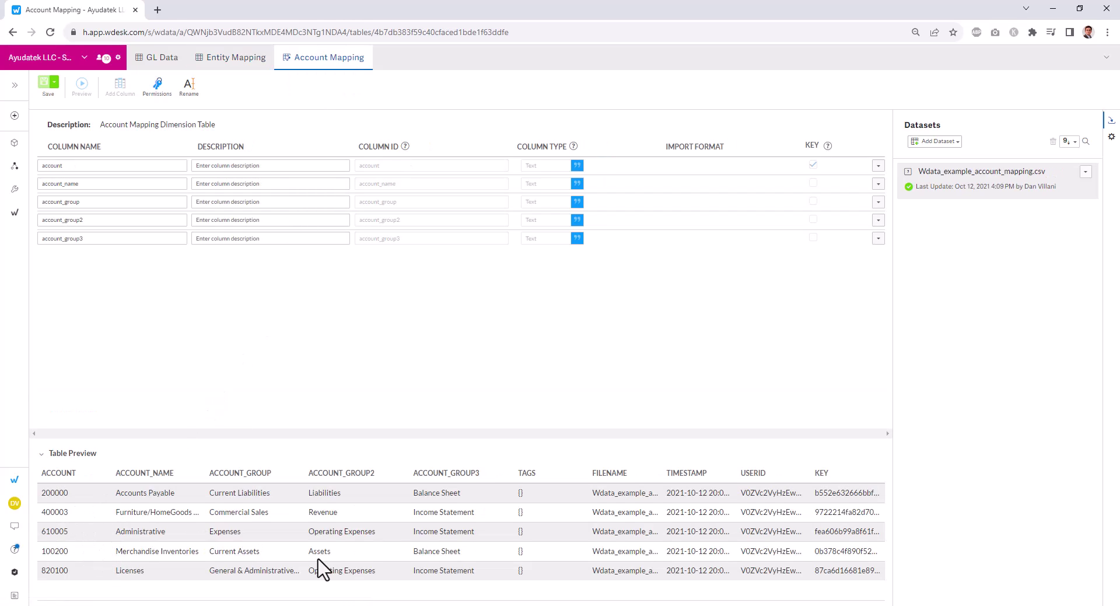
click(156, 65)
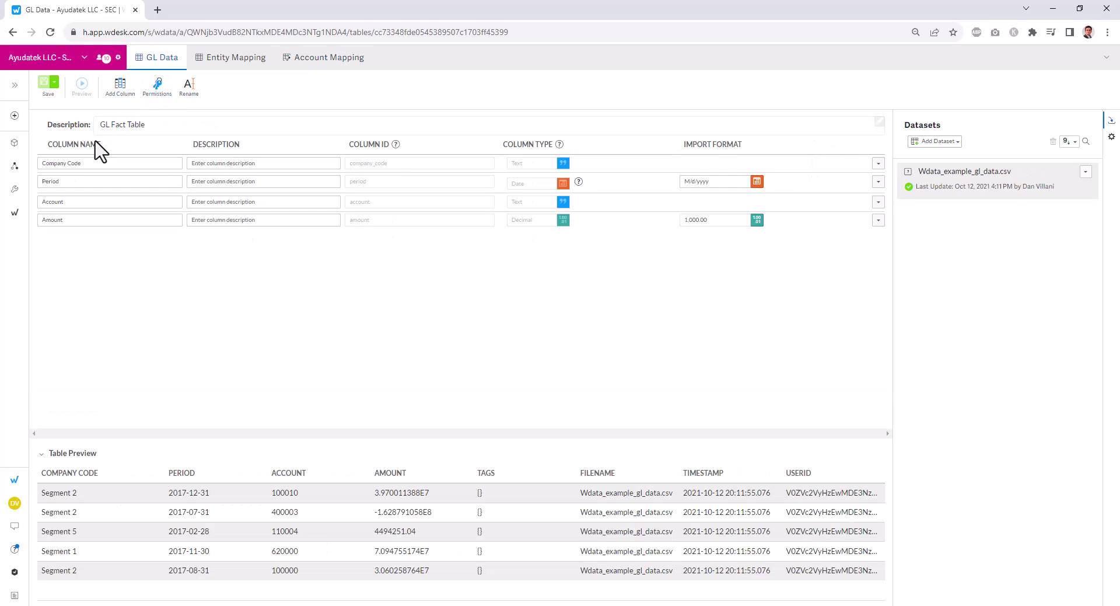
Create a new query and add the GL Data, Account Mapping and Entity Mapping tables as its sources.
click(15, 116)
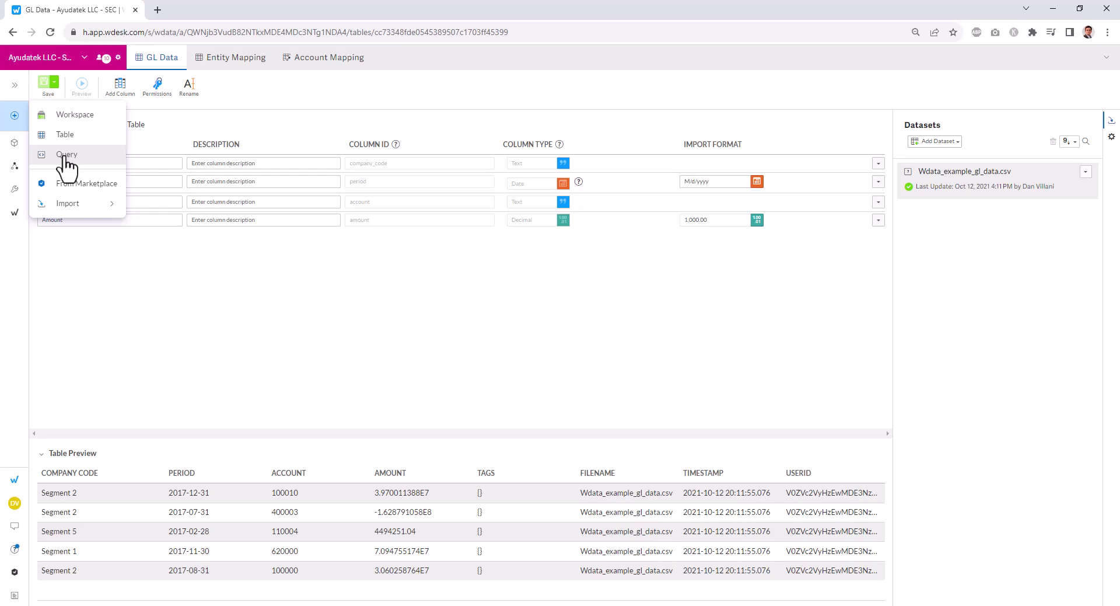
click(102, 159)
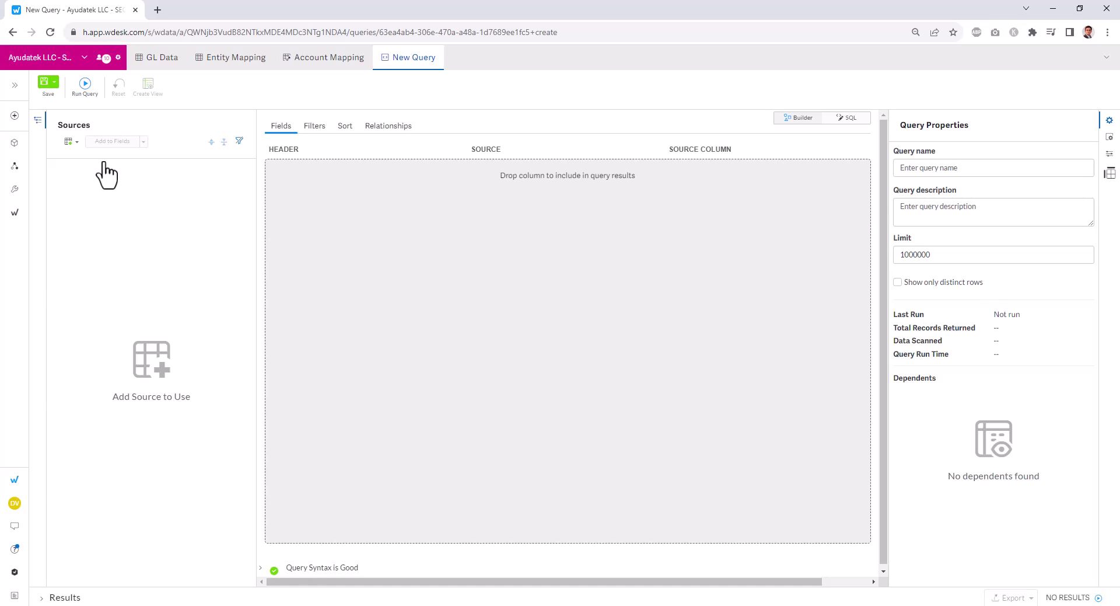
click(76, 145)
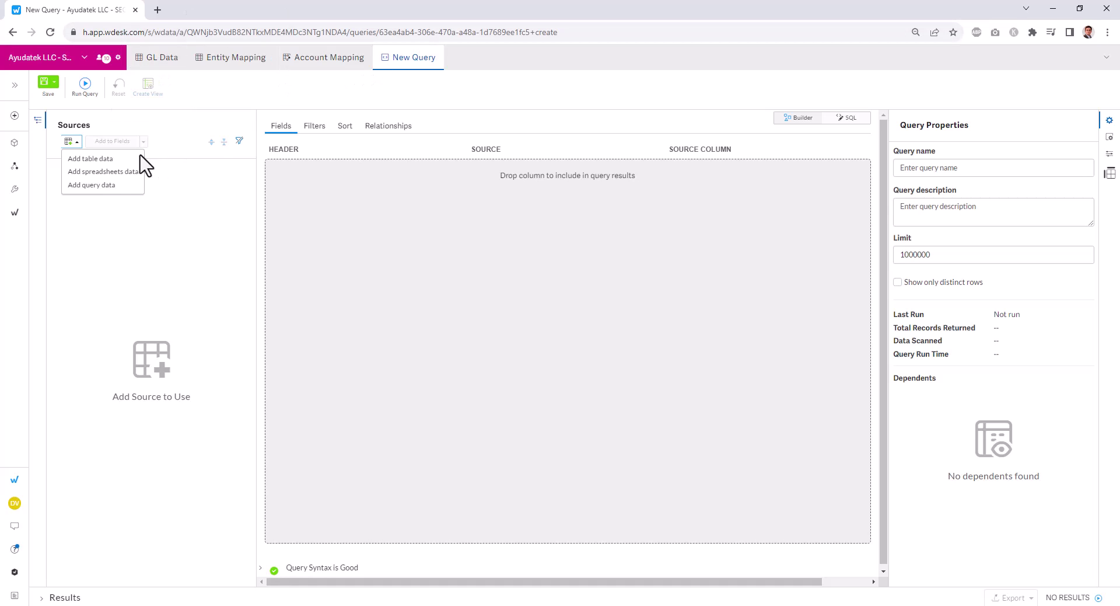
click(99, 162)
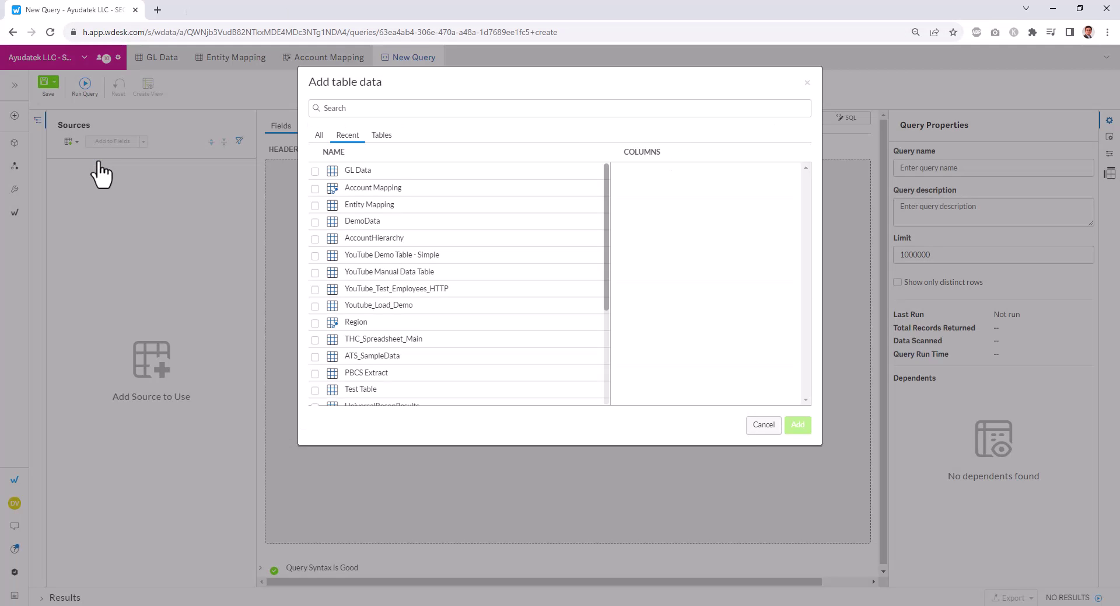
click(315, 171)
click(315, 188)
click(315, 205)
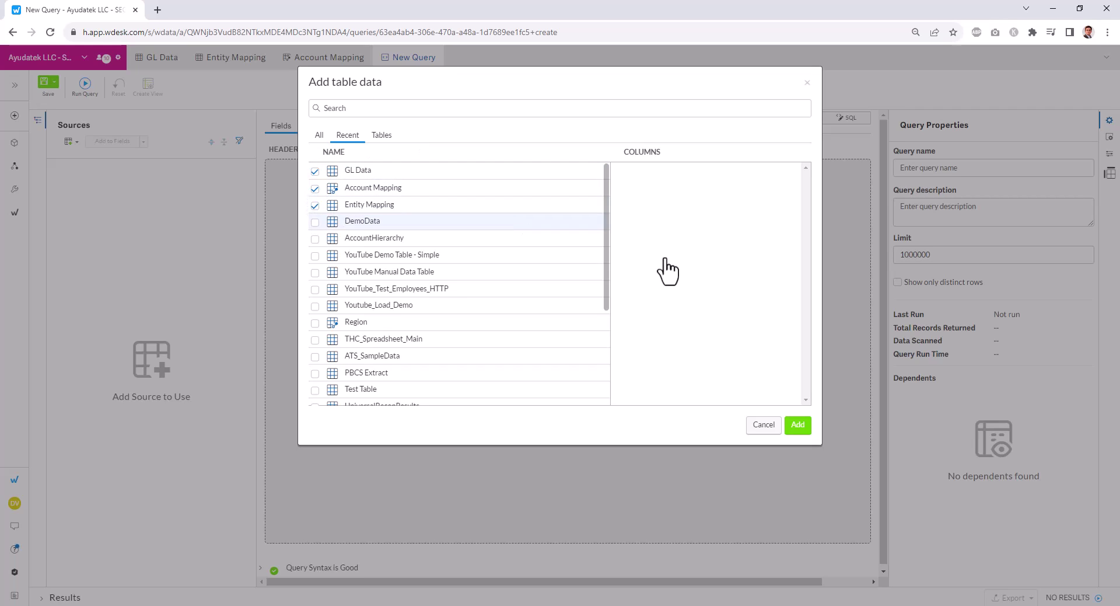
click(798, 425)
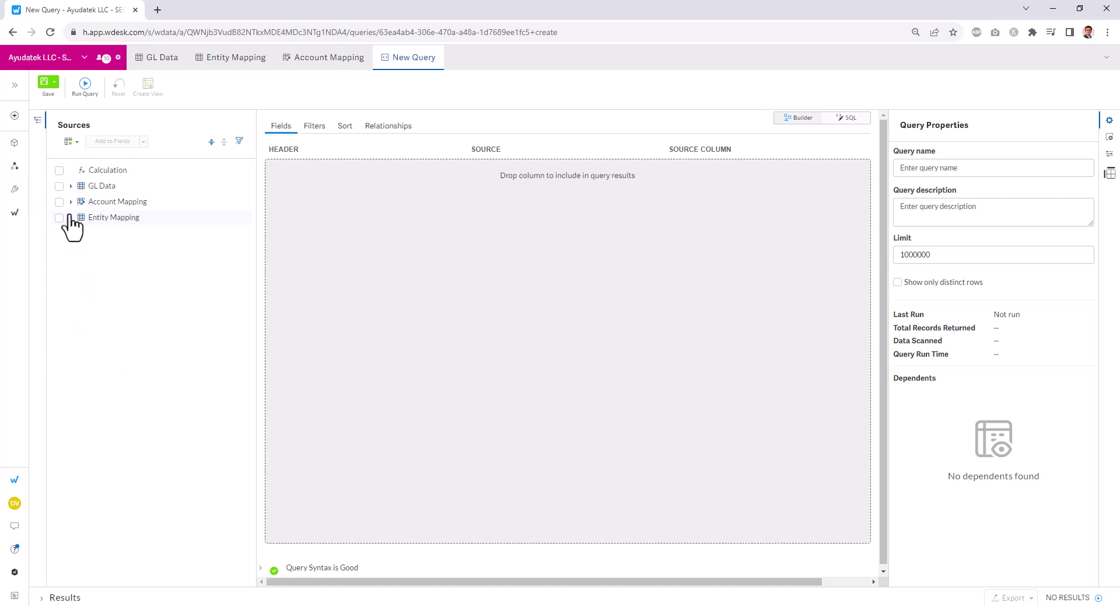
Add the Account, Period, Company Code and Amount columns from GL Data to the query fields, in that order.
click(71, 185)
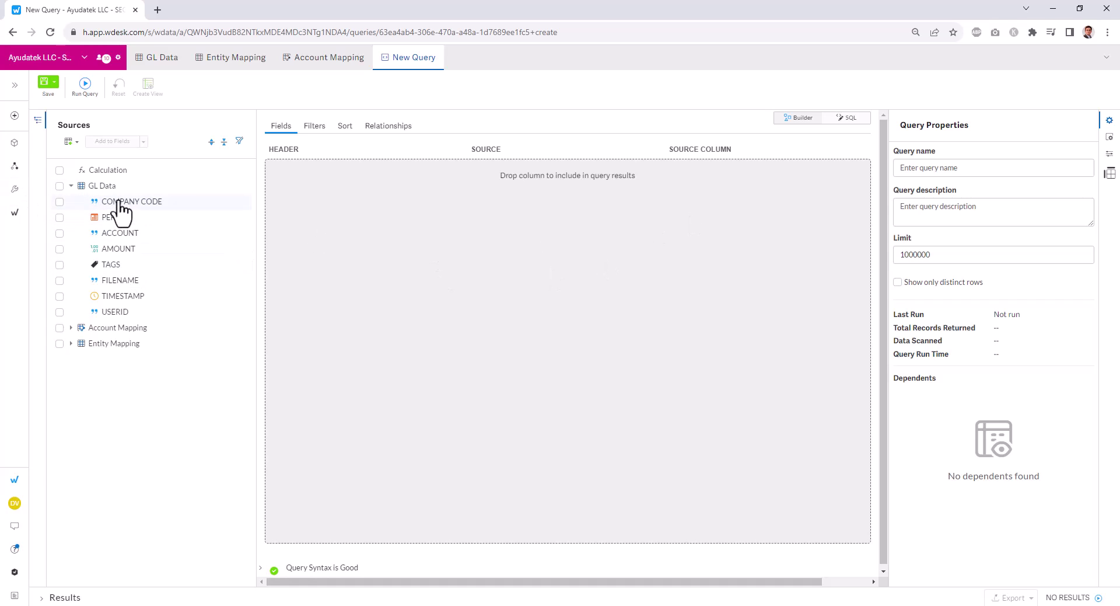
drag(117, 242, 373, 210)
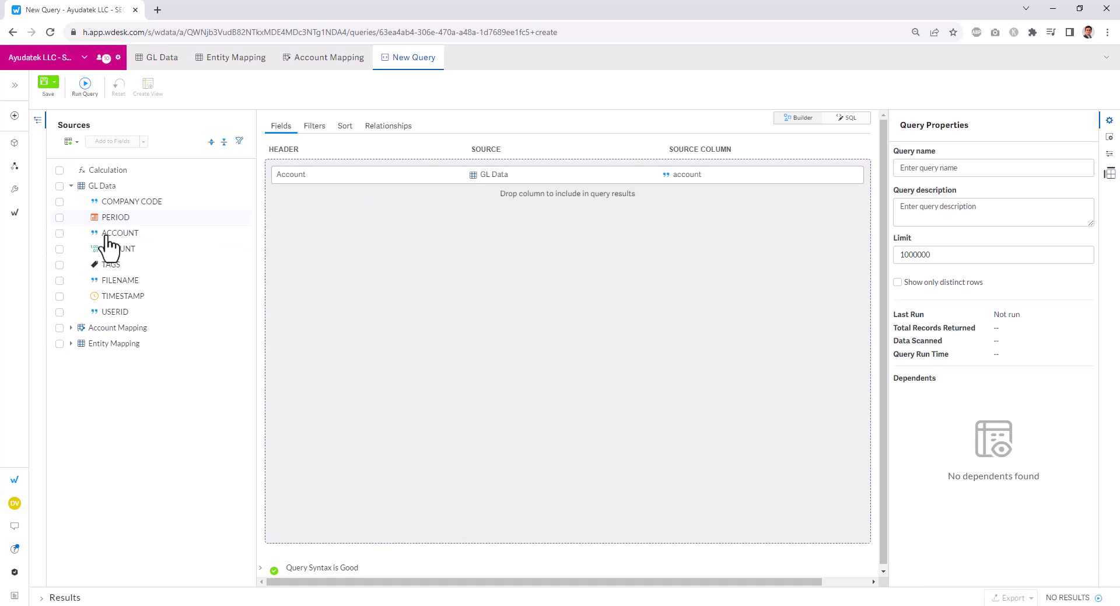
drag(249, 221, 350, 215)
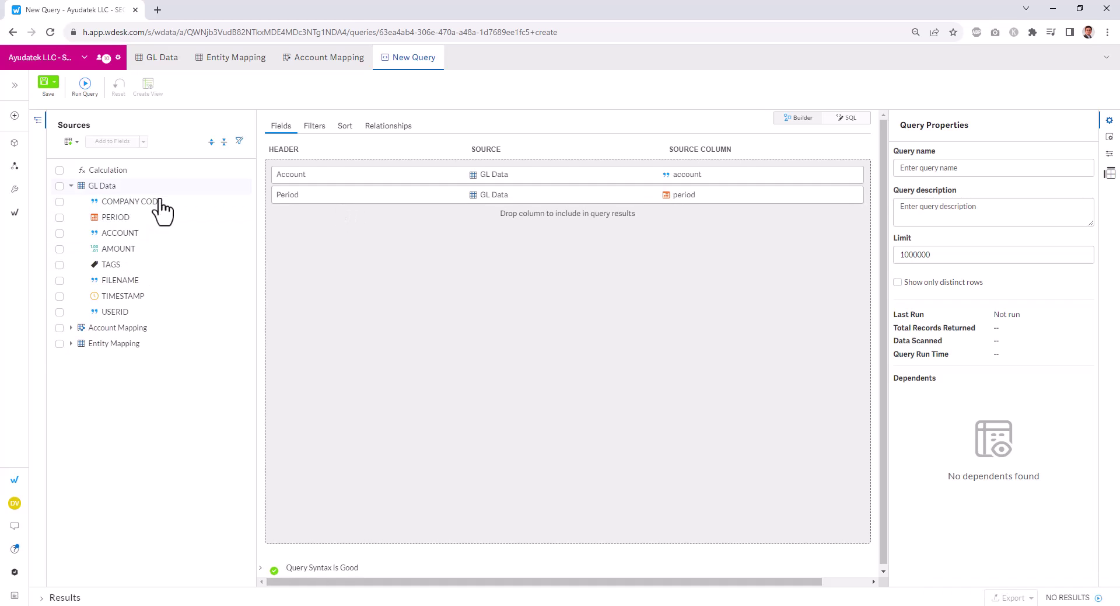
drag(157, 201, 338, 267)
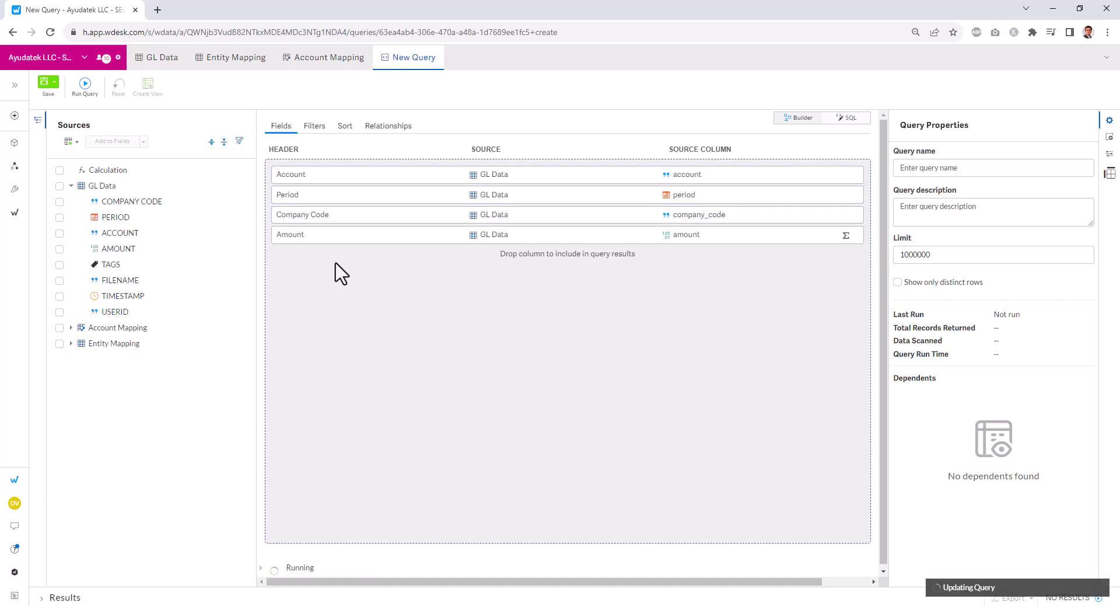
Add account_name, account_group, account_group2 and account_group3 from Account Mapping to the query fields.
click(70, 328)
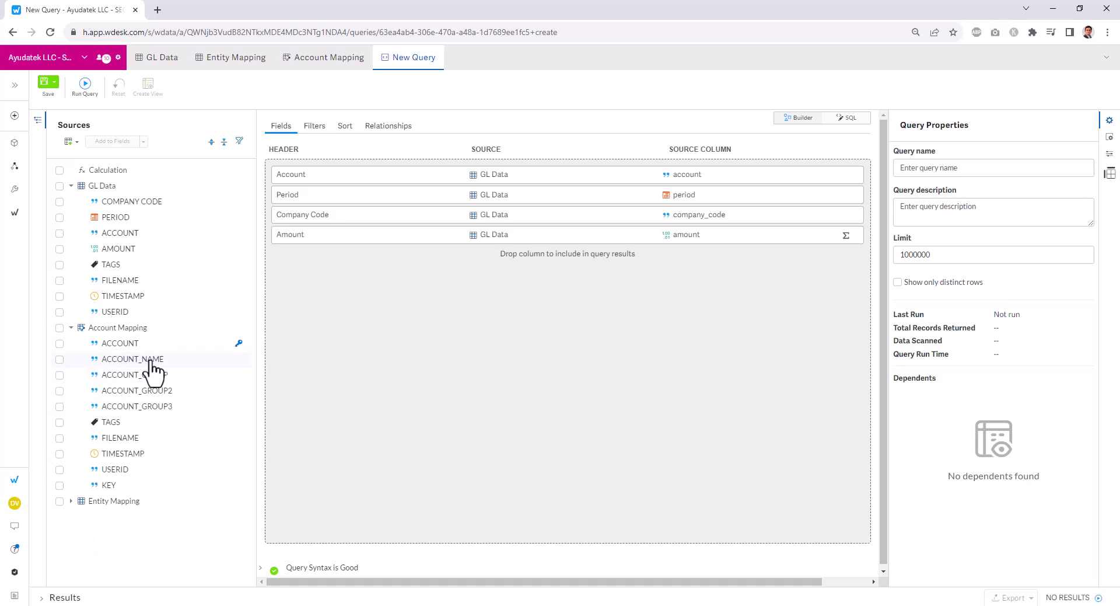
drag(153, 368, 314, 277)
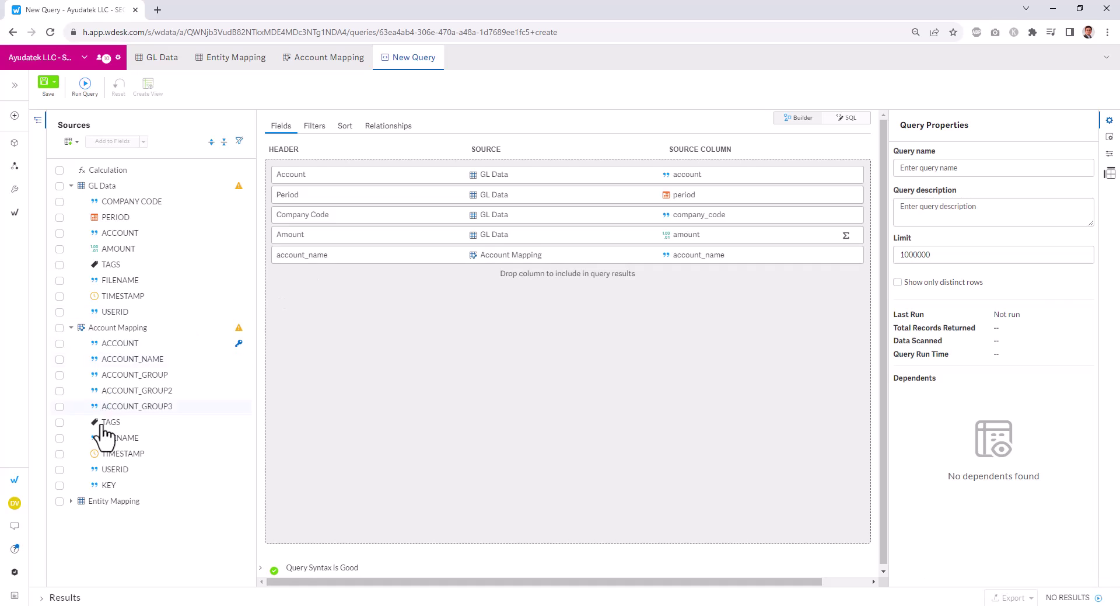
drag(243, 372, 432, 328)
drag(150, 392, 385, 333)
drag(153, 407, 384, 367)
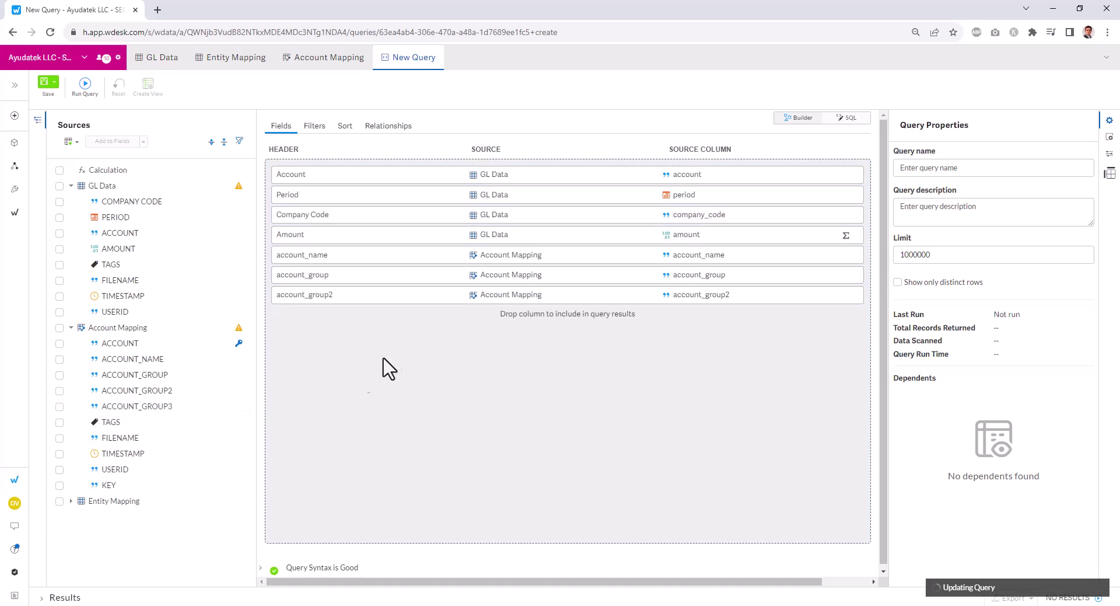
Add the Entity Name column from Entity Mapping as the last query field.
click(71, 501)
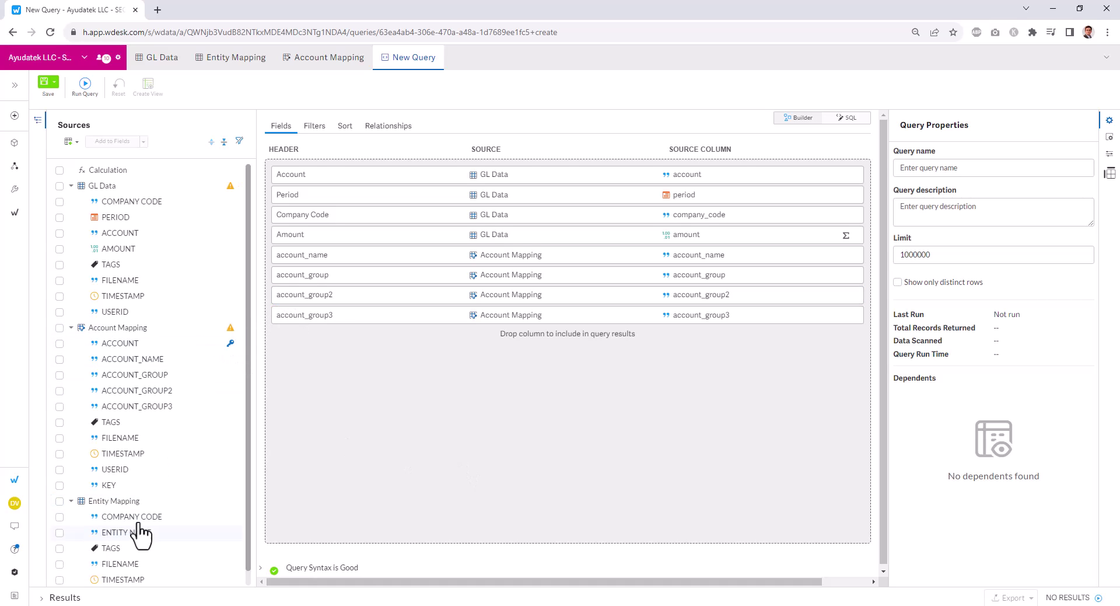
drag(137, 533, 345, 382)
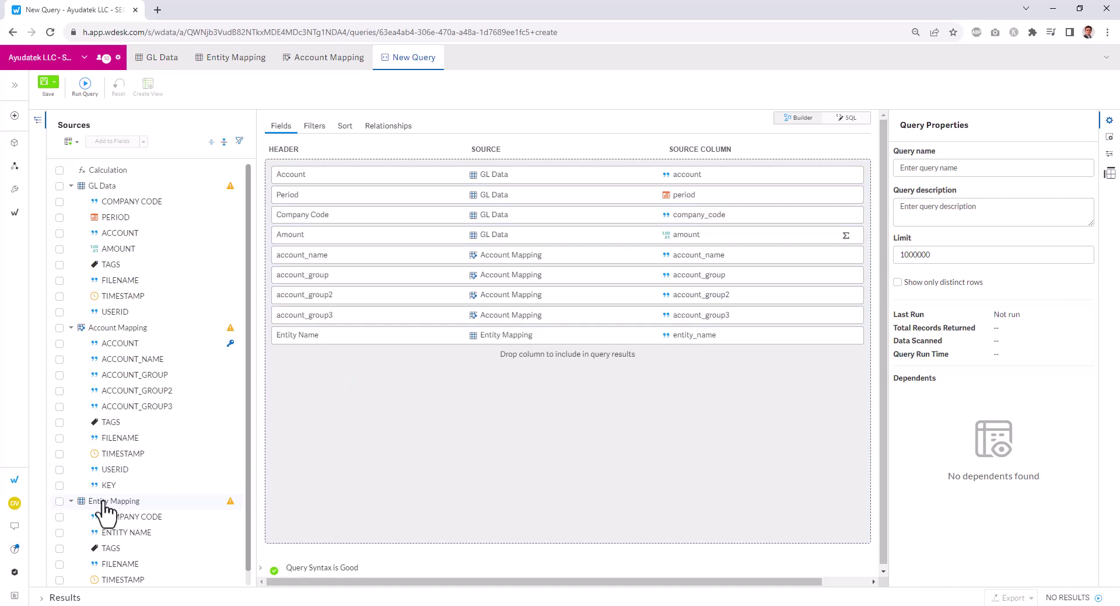
scroll(162, 467, down, 1)
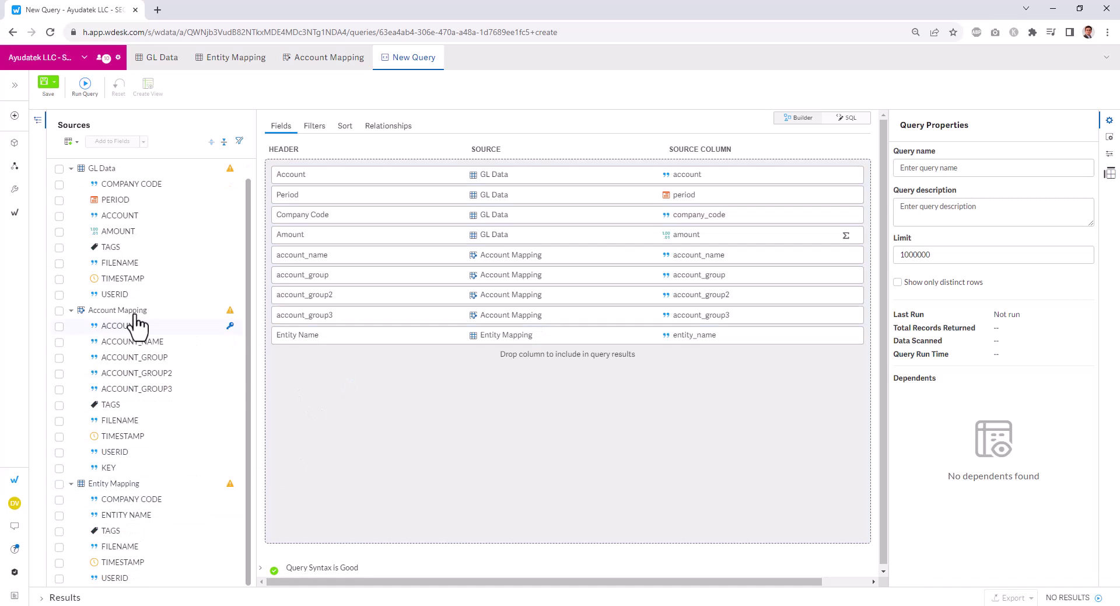
scroll(140, 414, up, 1)
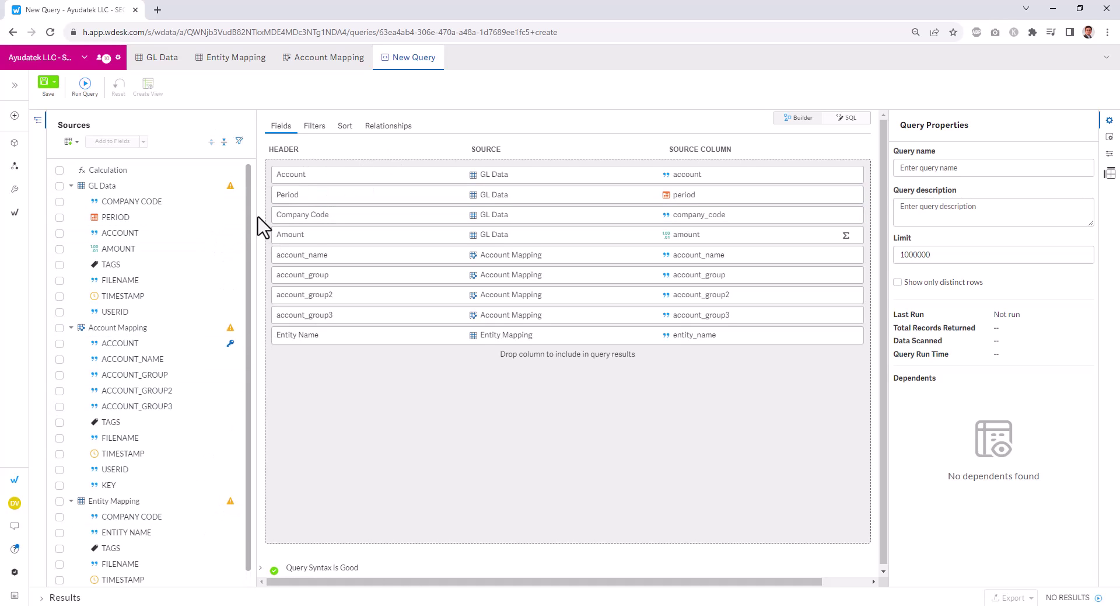
Create a left join relating GL Data to Entity Mapping where company_code equals company_code.
click(390, 126)
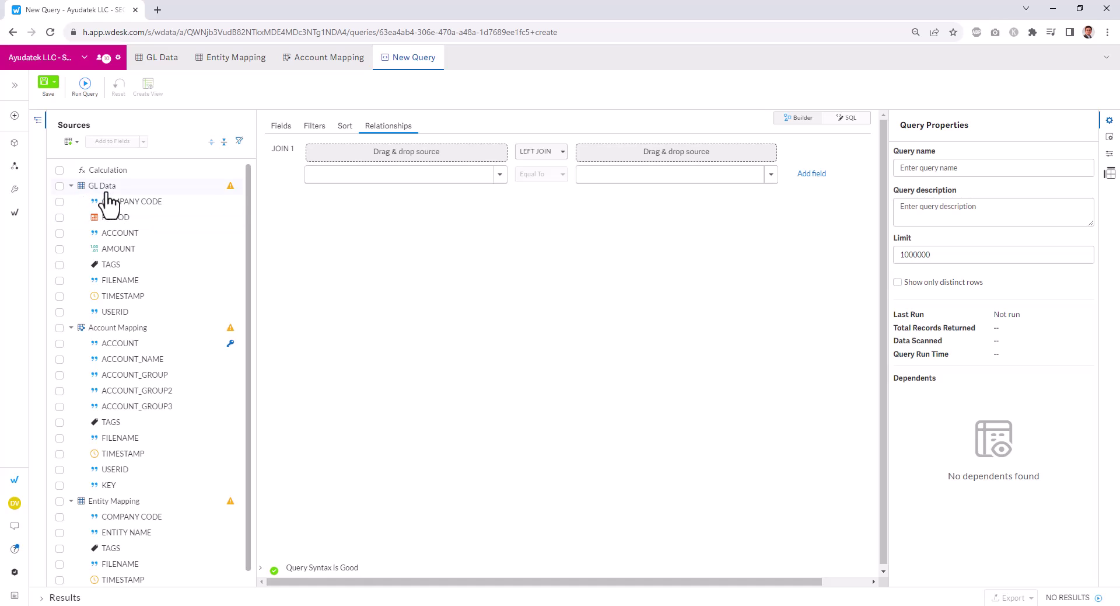
drag(101, 193, 385, 164)
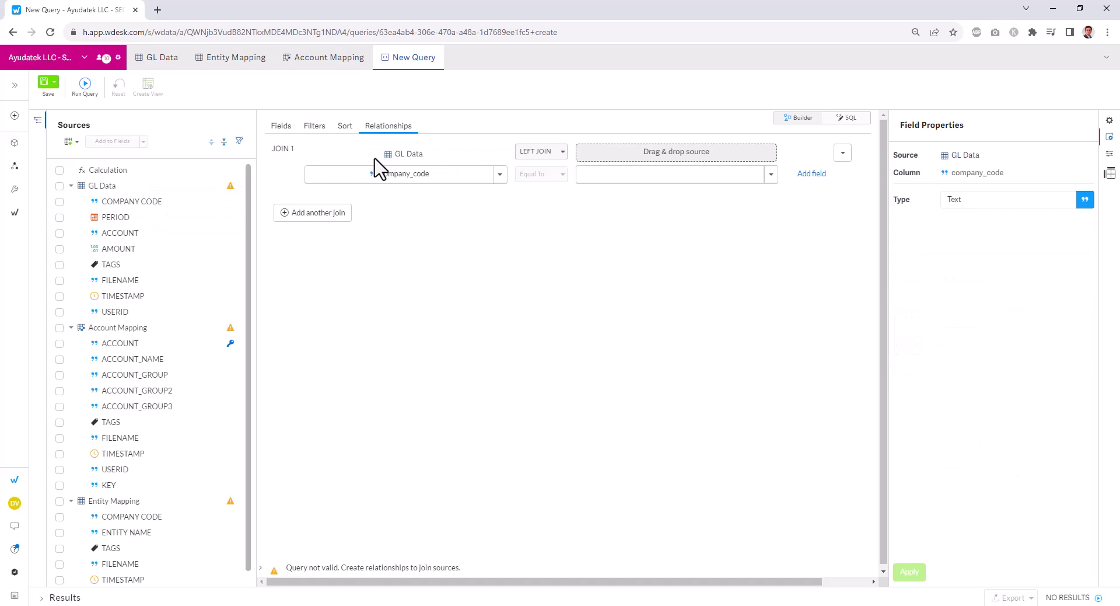
click(497, 176)
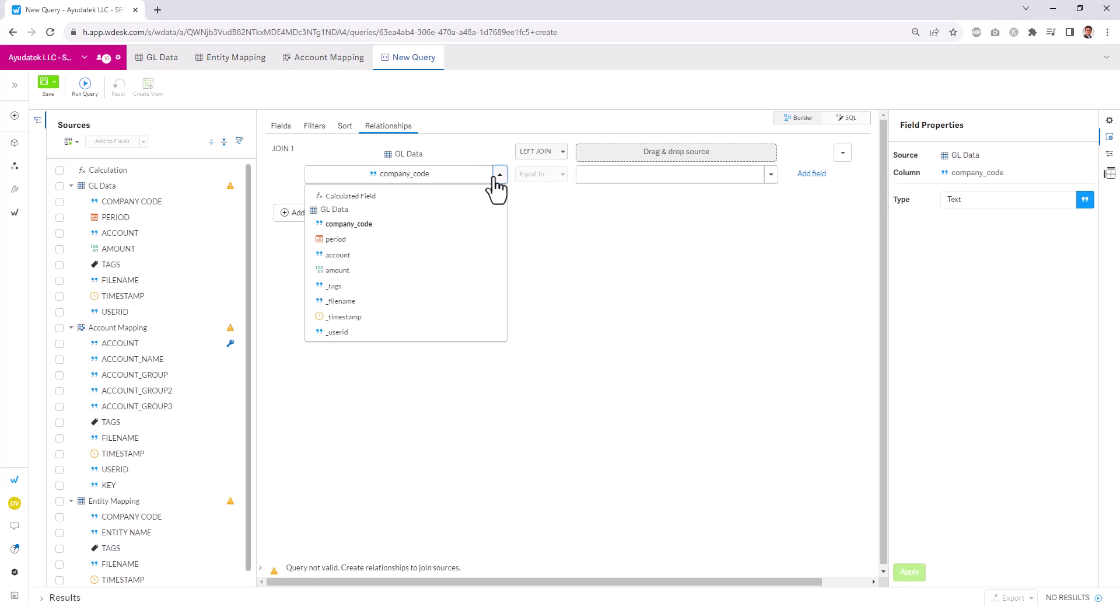
click(366, 226)
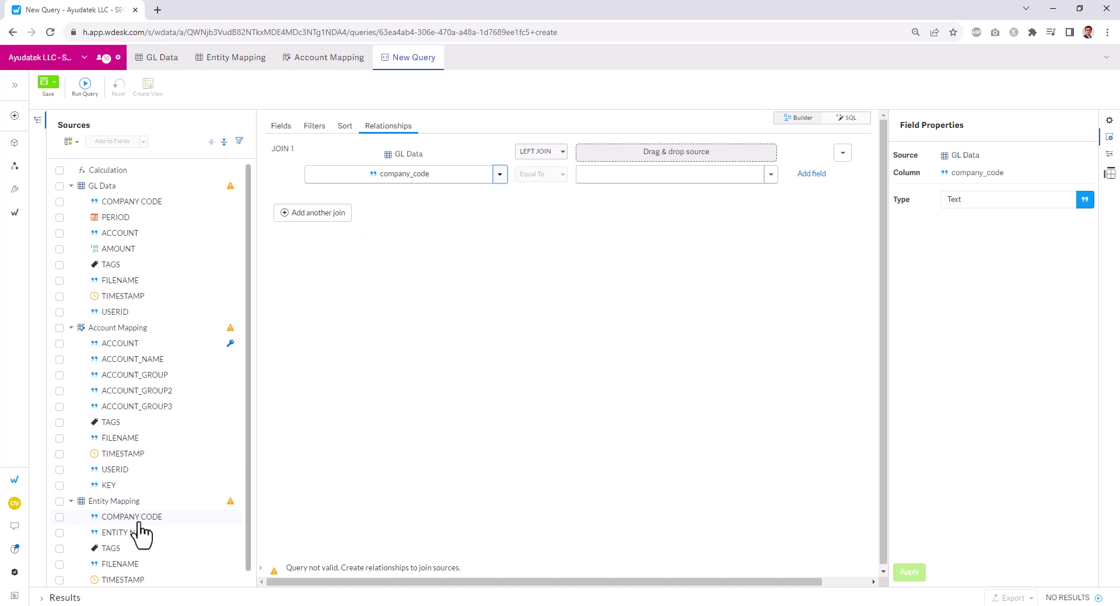
drag(149, 524, 663, 169)
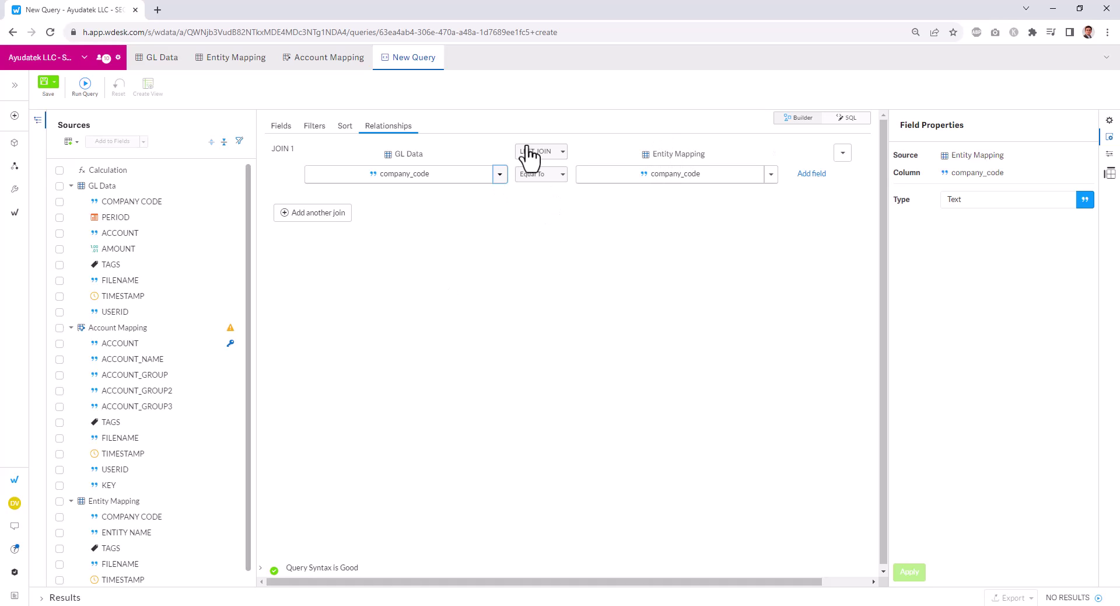
Review the available join types and comparison operators for the first join, keeping LEFT JOIN and Equal To.
click(557, 155)
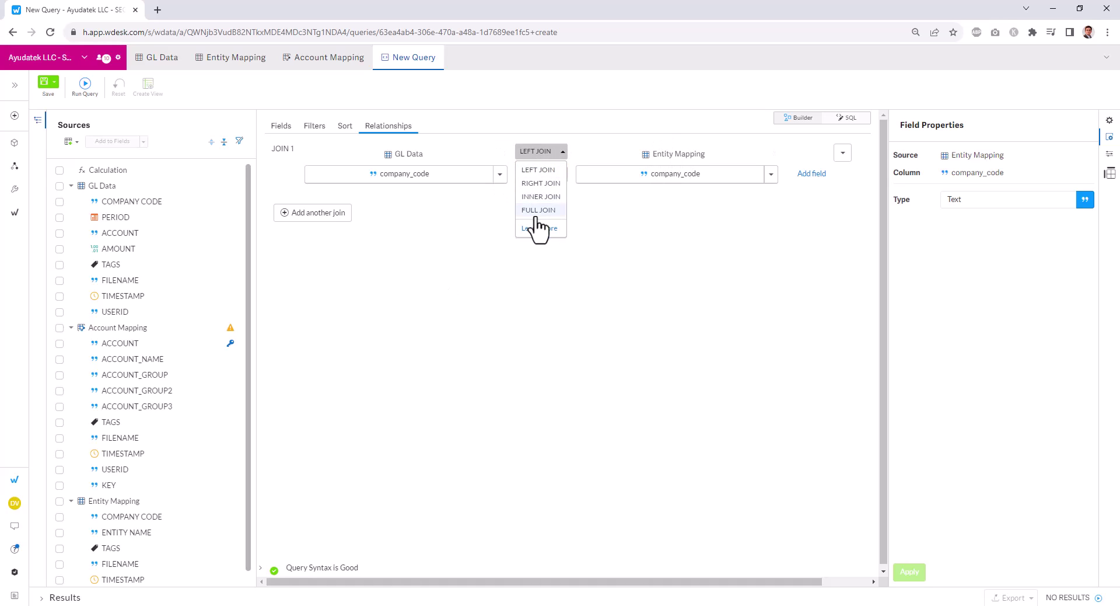
click(654, 258)
click(562, 174)
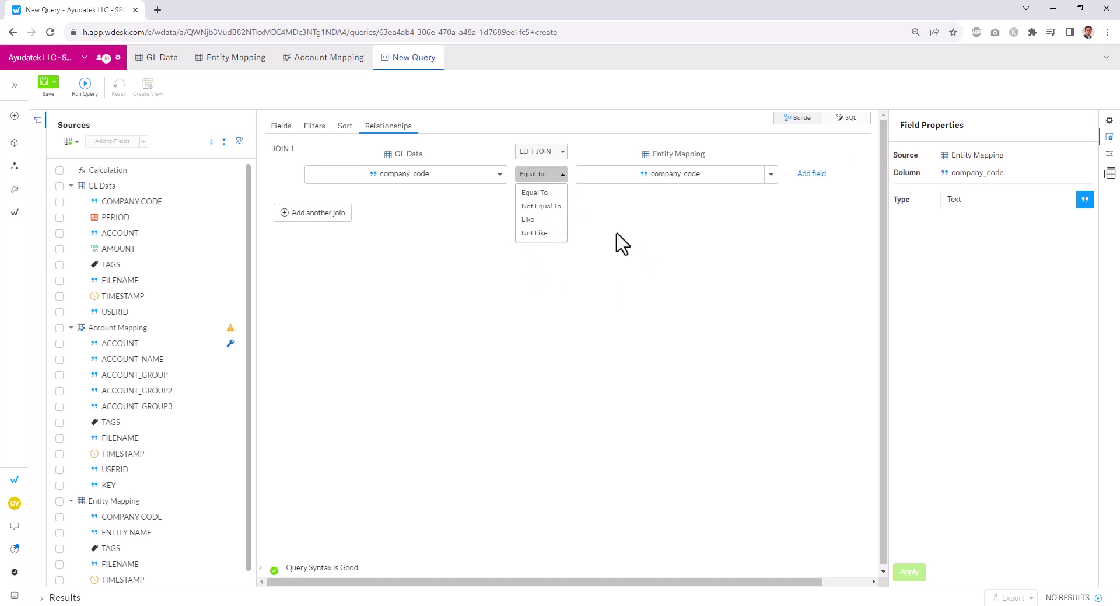
click(678, 357)
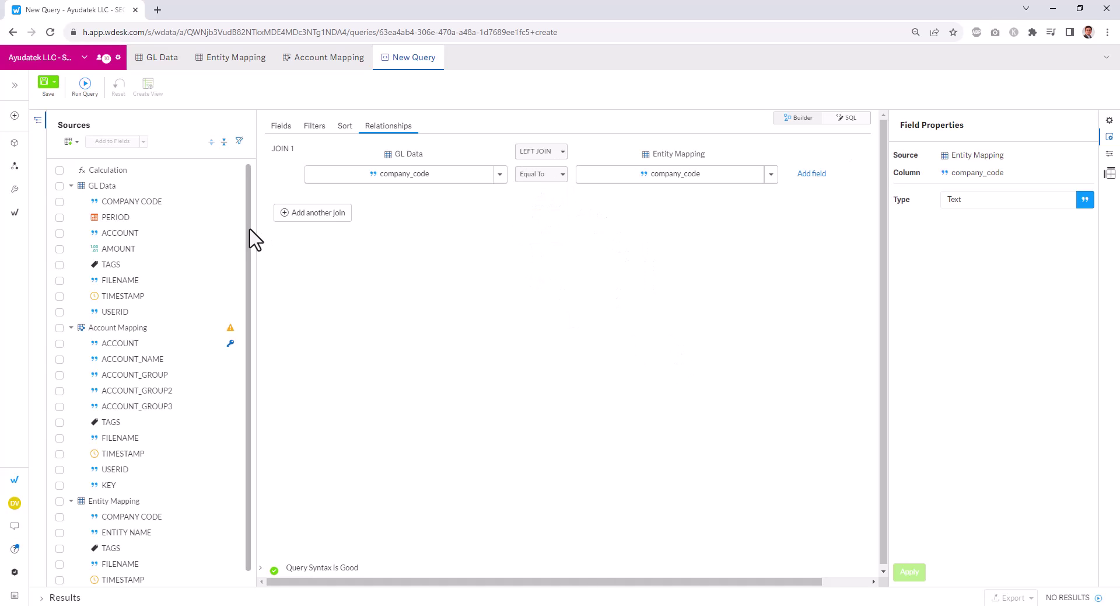
Add a second left join relating the GL Data account field from Join 1 to account in Account Mapping.
click(315, 214)
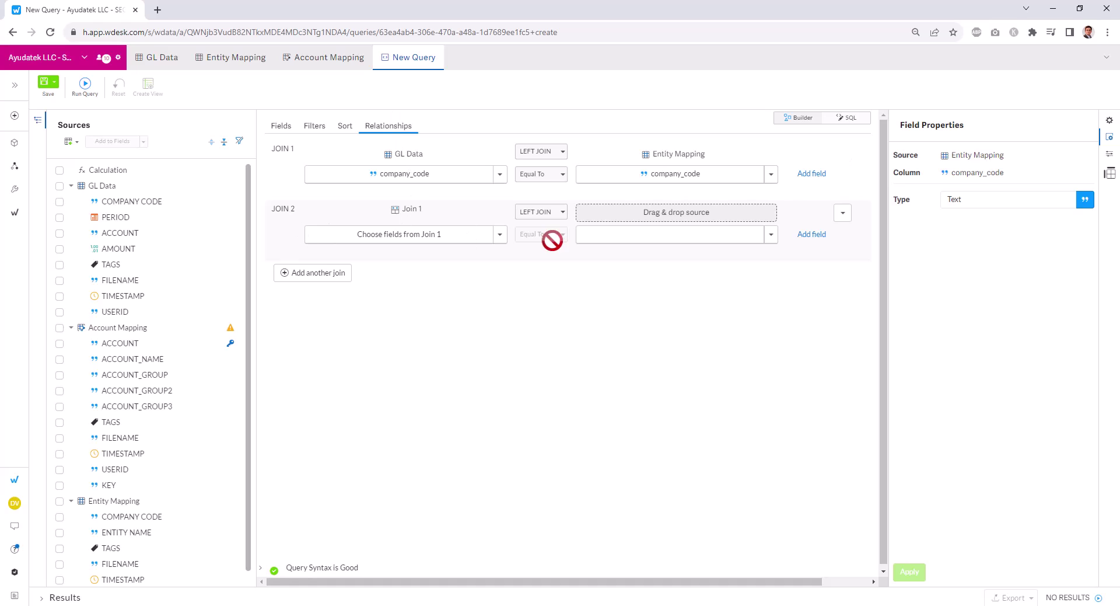
click(500, 234)
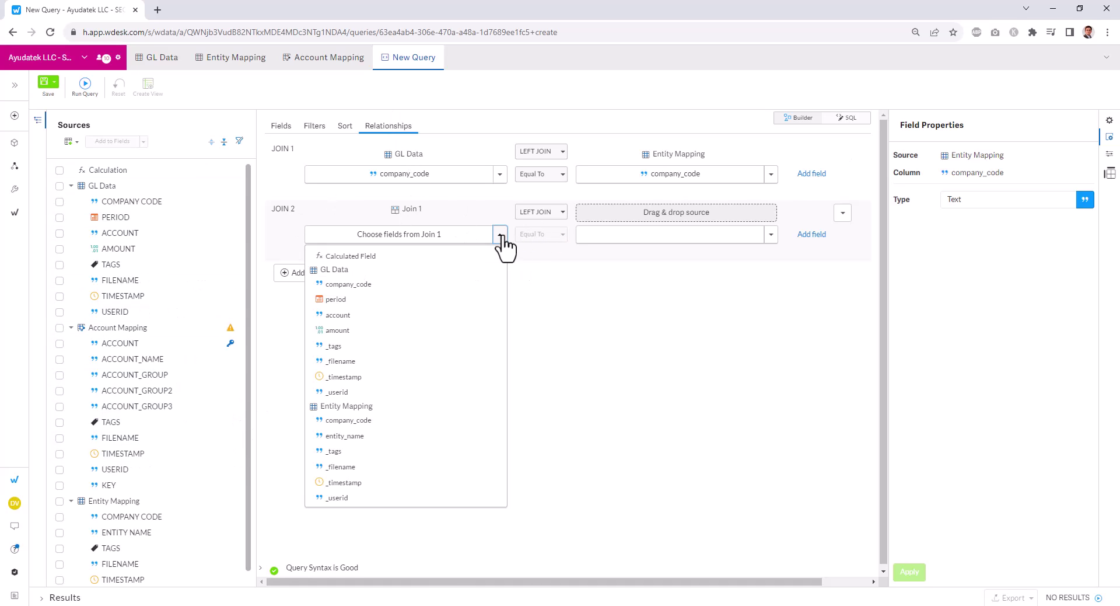
click(338, 315)
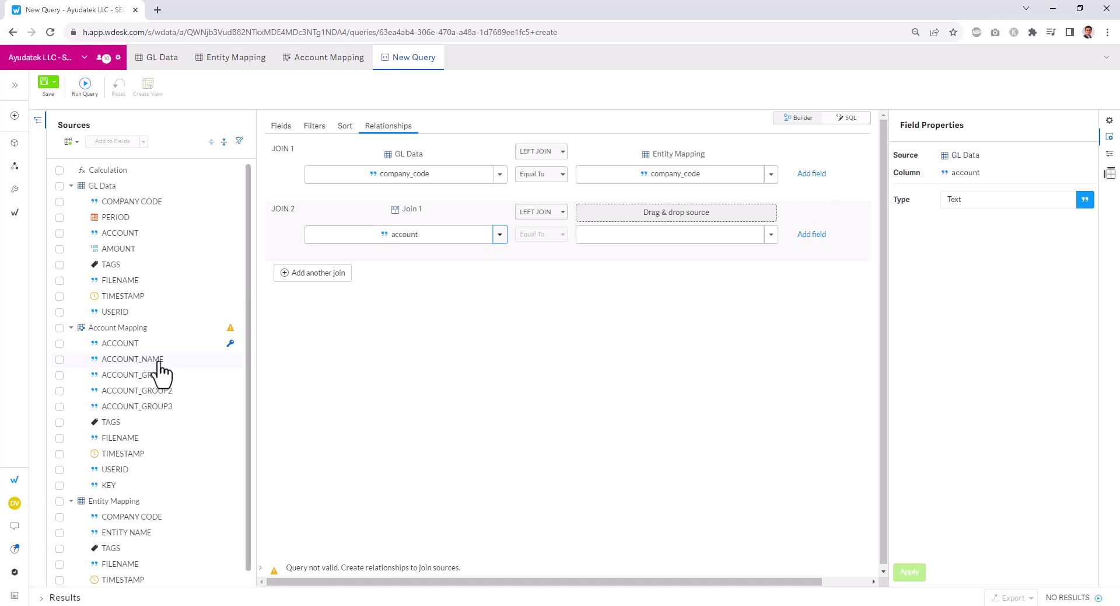
drag(119, 345, 677, 221)
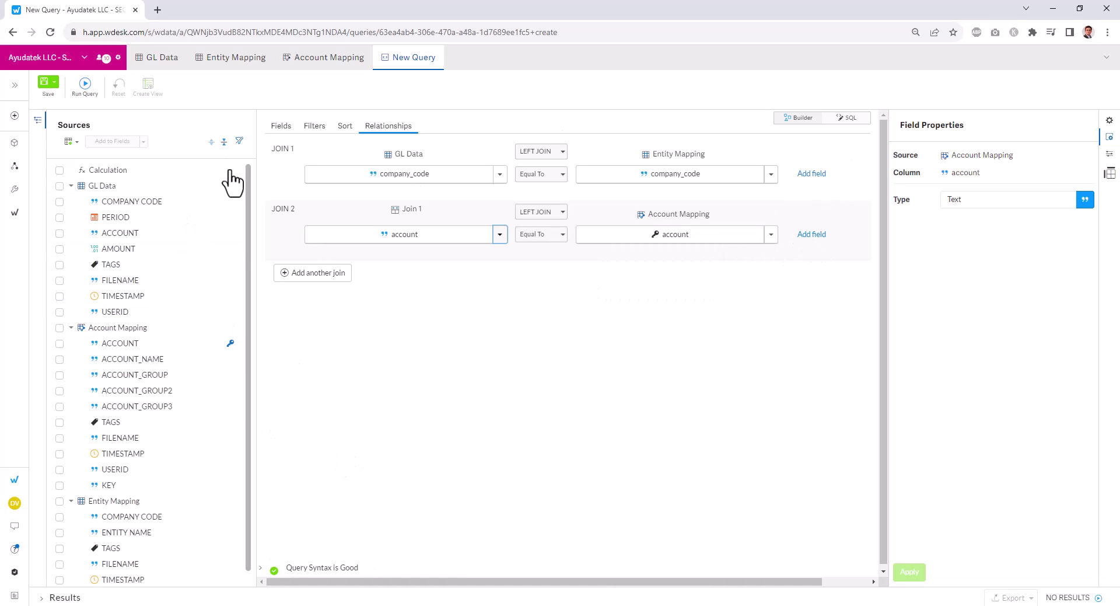
Run the query and move the account_name field directly below Account in the query's field list.
click(282, 127)
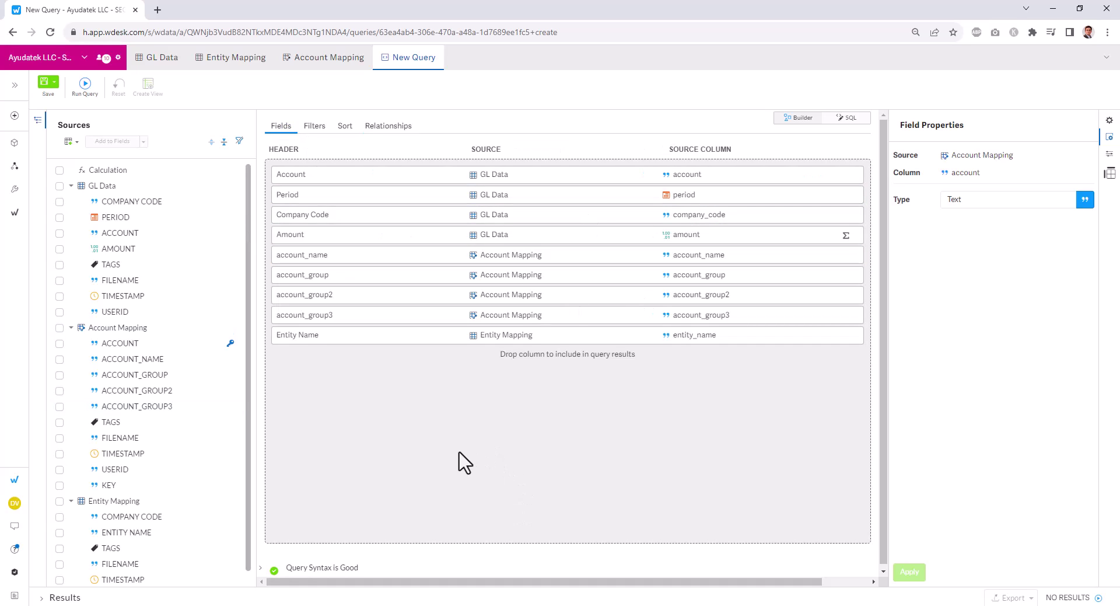
click(85, 94)
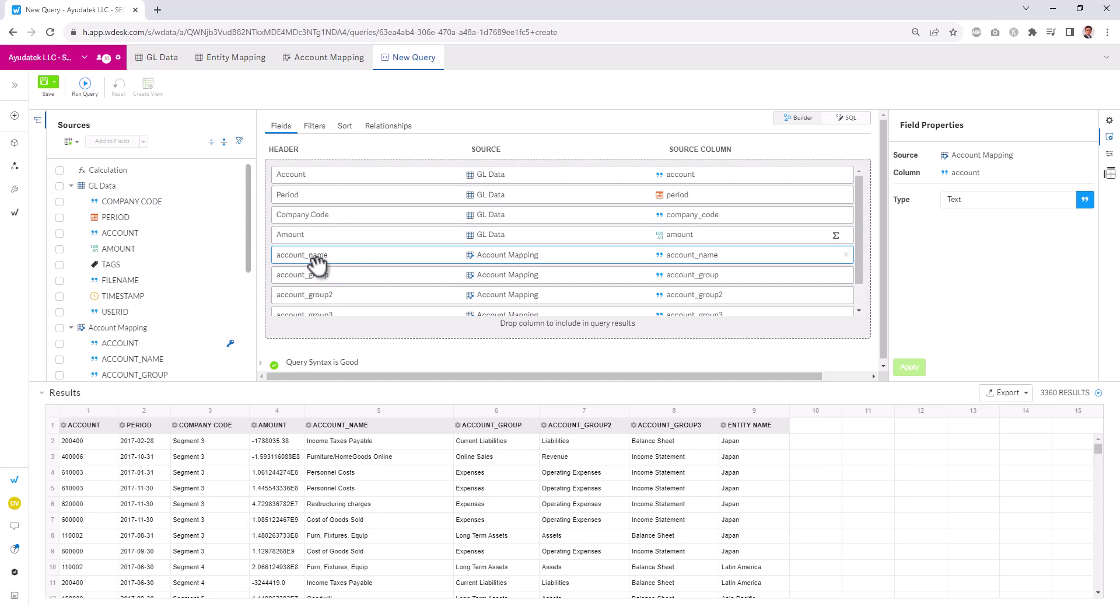
drag(321, 257, 325, 201)
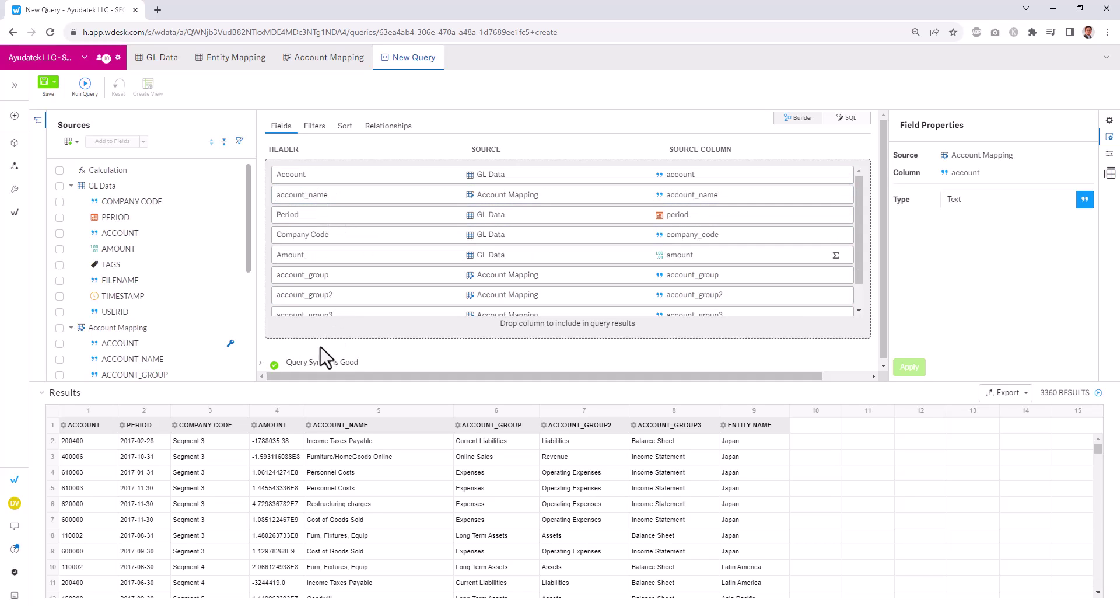
Move the Entity Name field directly below Company Code in the field list and rerun the query.
scroll(380, 275, down, 1)
drag(352, 309, 325, 236)
click(78, 88)
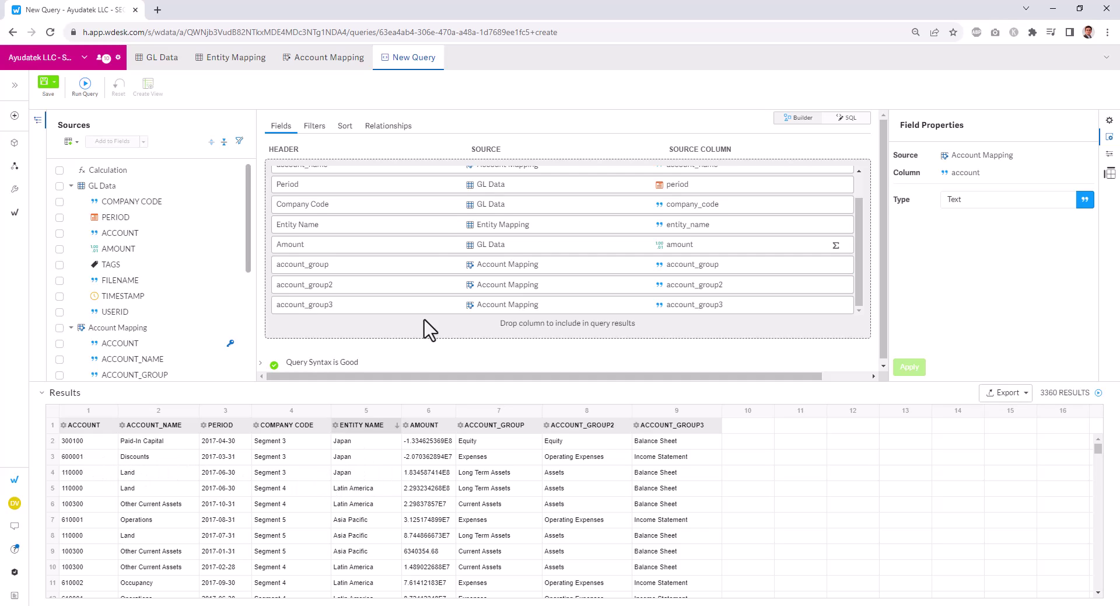
Sort the query by Amount in ascending order, then run it and look through the results.
click(346, 126)
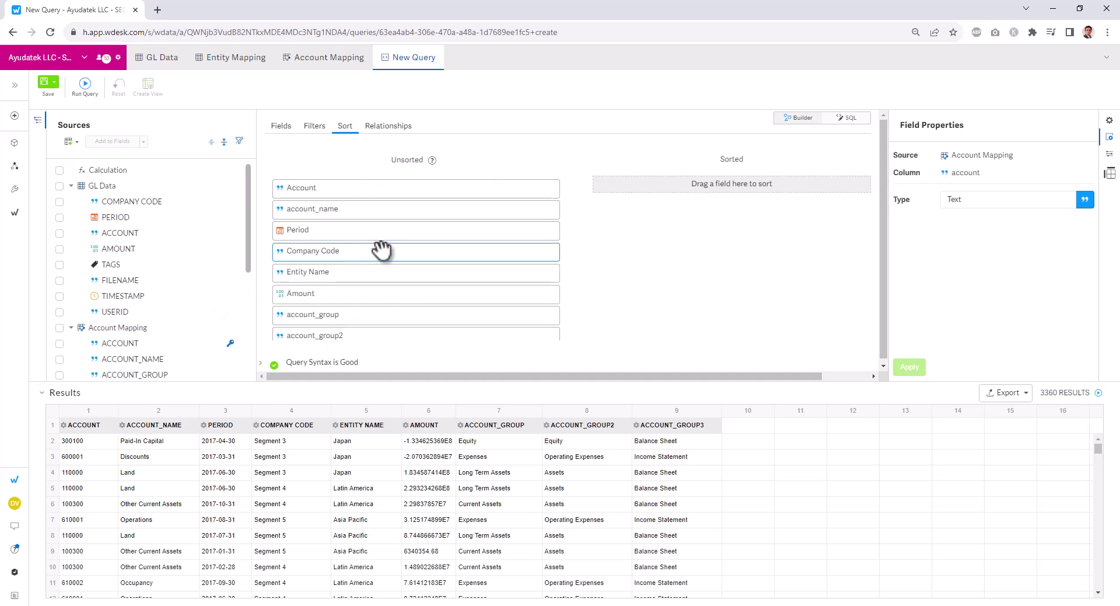
drag(327, 295, 706, 198)
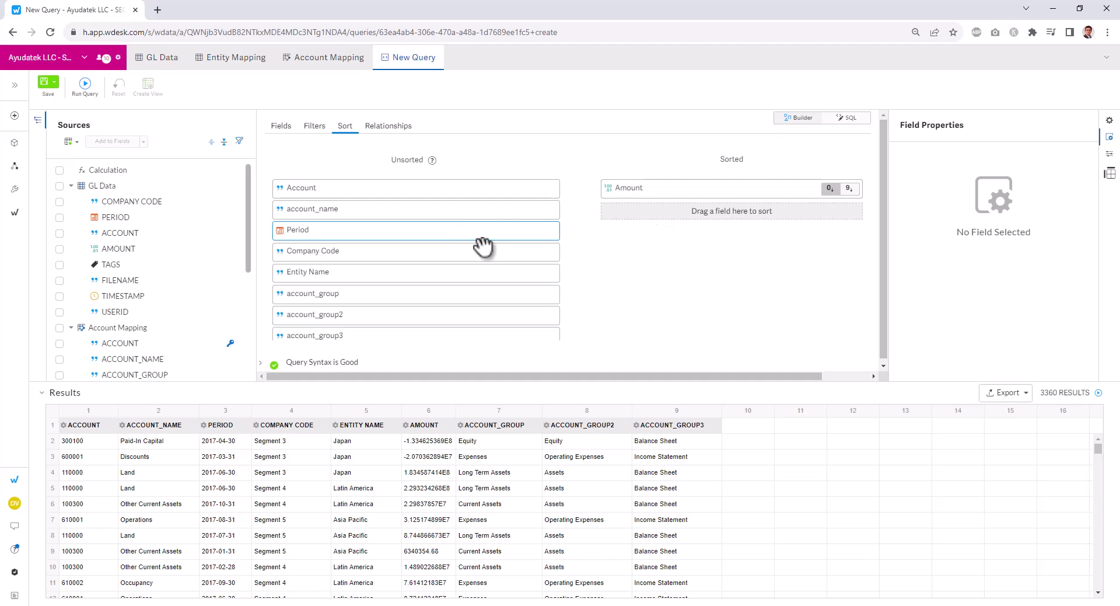
click(85, 85)
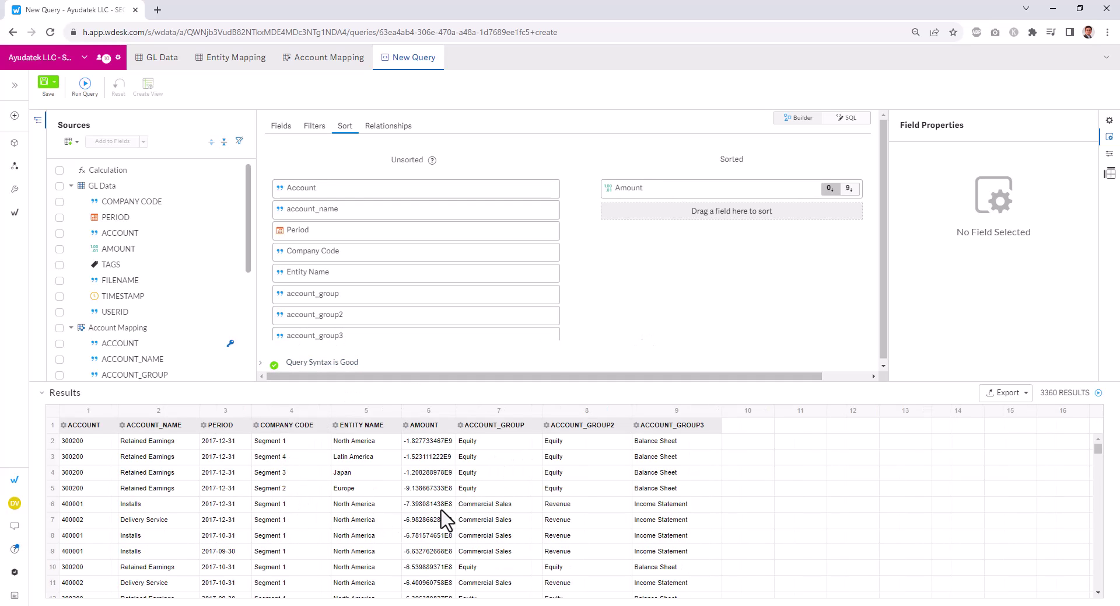
scroll(444, 521, down, 15)
scroll(443, 521, down, 20)
scroll(515, 483, down, 5)
scroll(519, 543, up, 20)
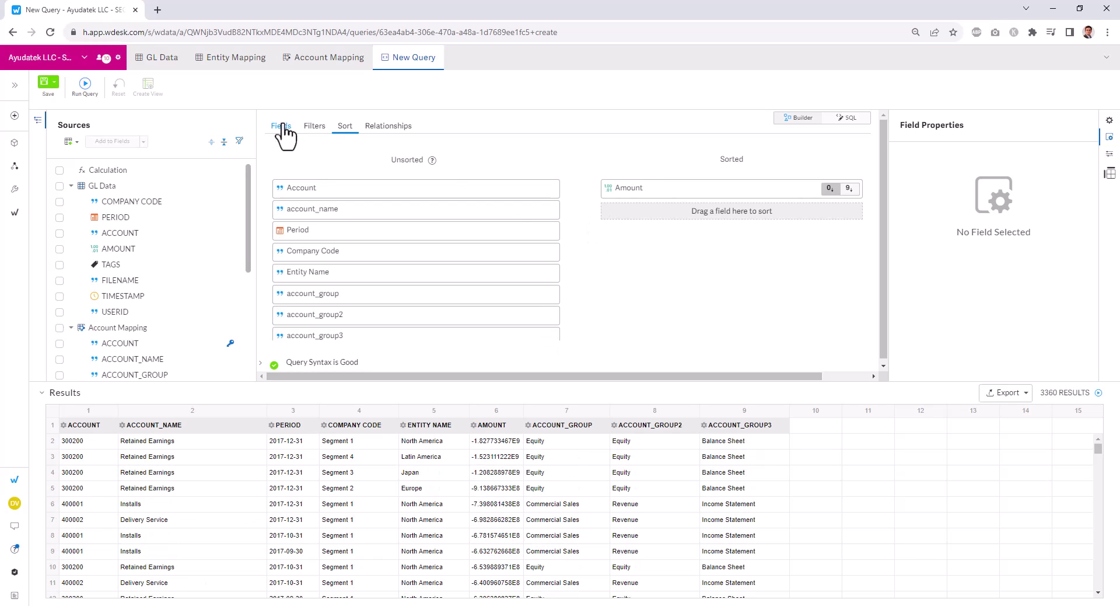
Add a query filter on the GL Data account column using the Equal To operator.
click(316, 129)
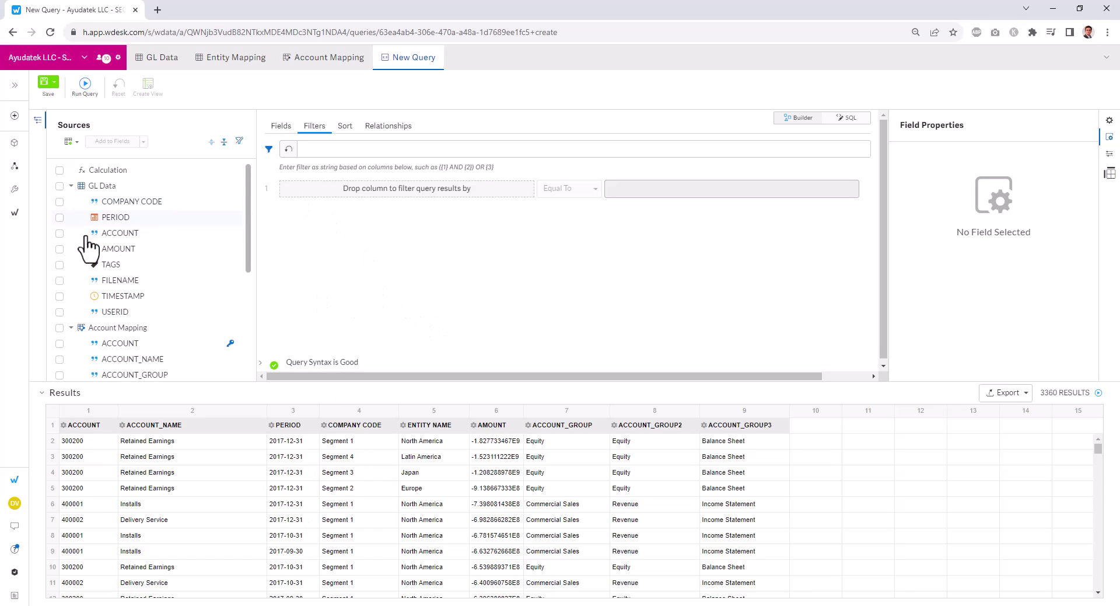
click(124, 234)
drag(395, 207, 401, 189)
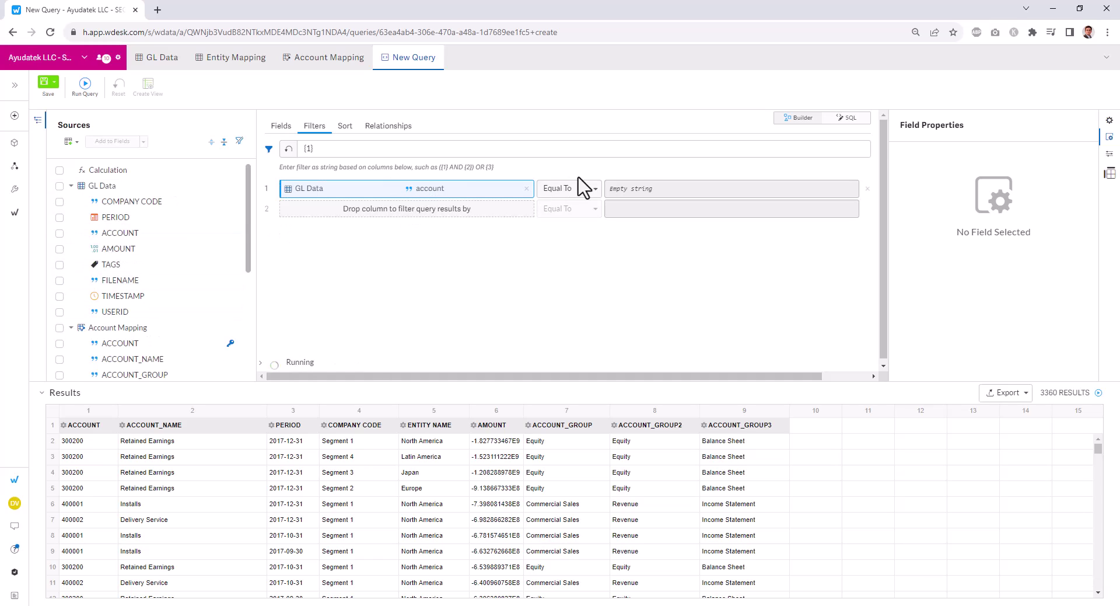
Create a Text pick-list parameter named Account Prompt with options 300200 and 400001, and apply it as the account filter's value.
click(644, 190)
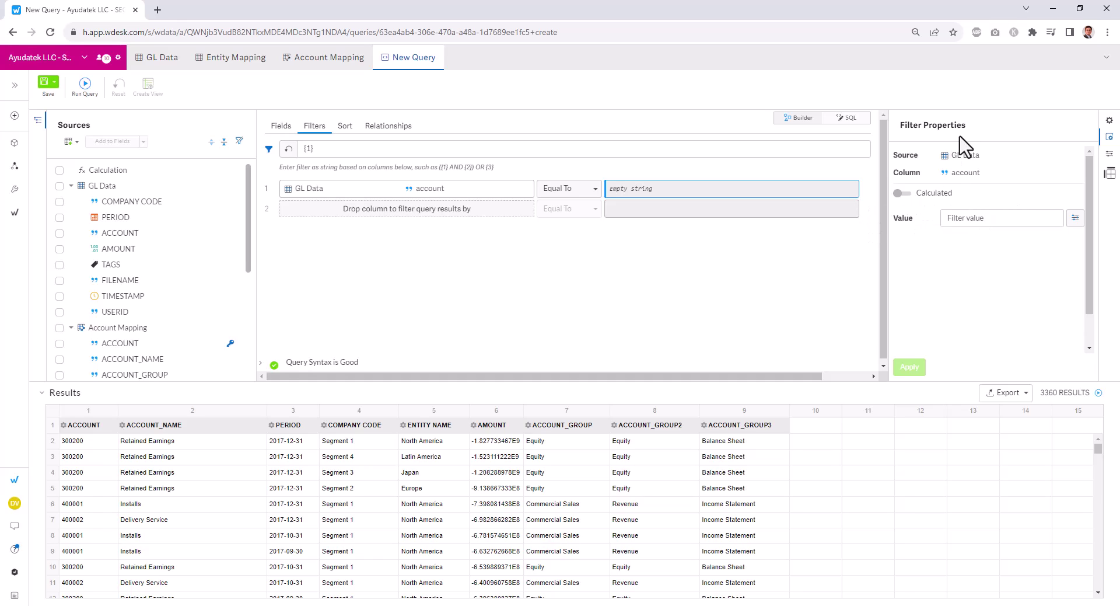
click(1072, 220)
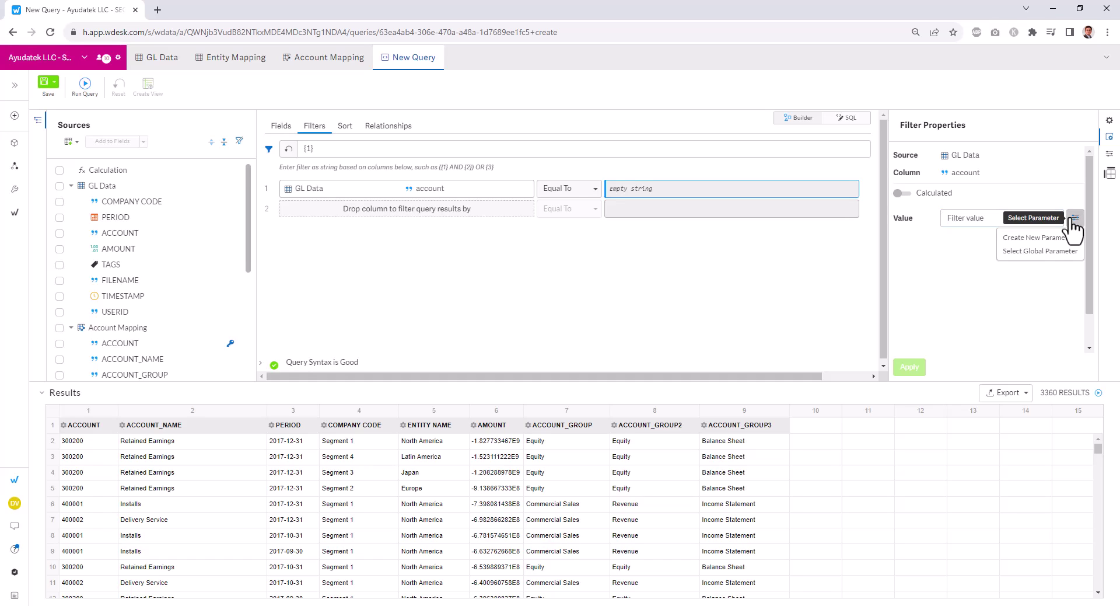
click(1044, 237)
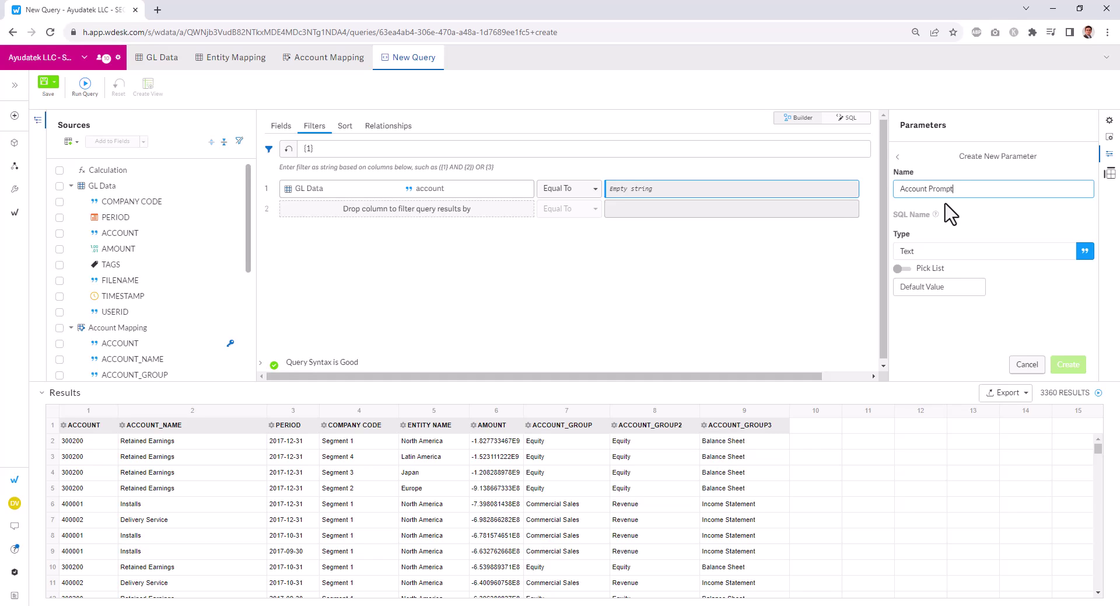
click(1085, 252)
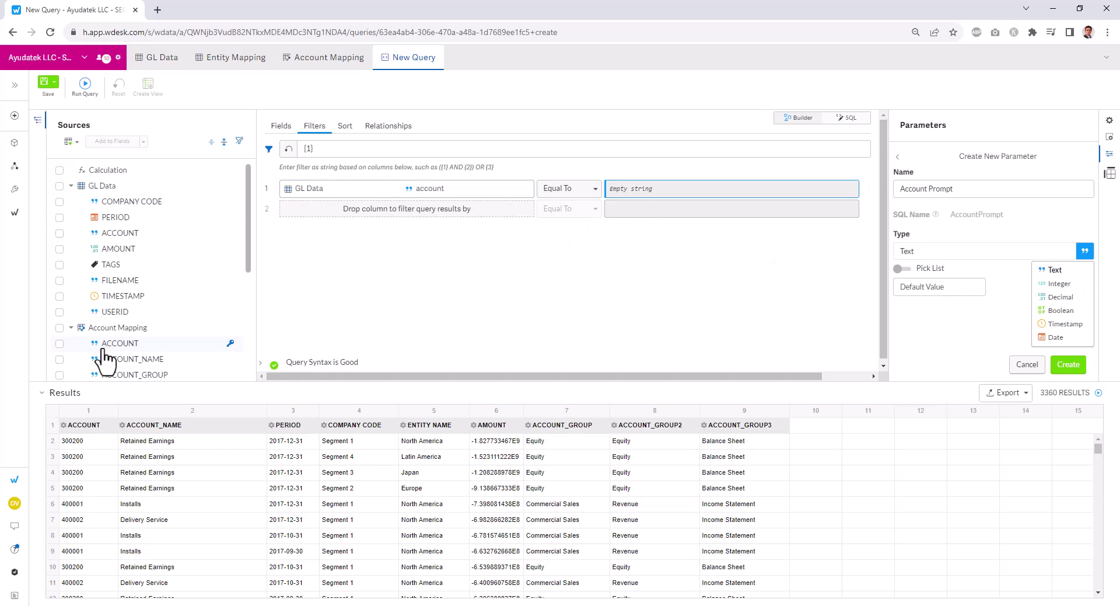
click(1055, 270)
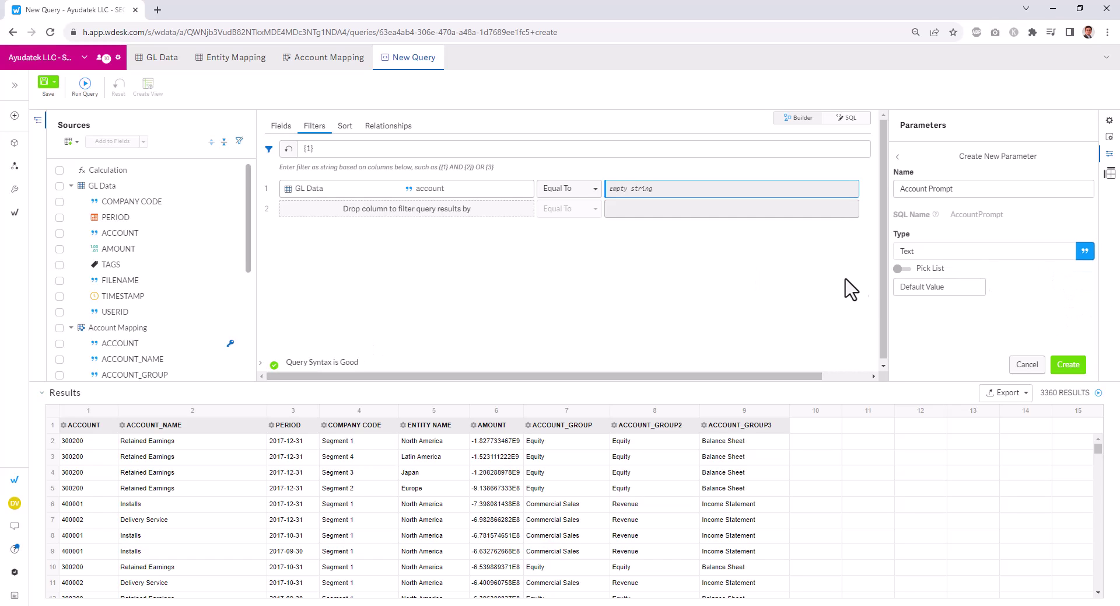
click(902, 270)
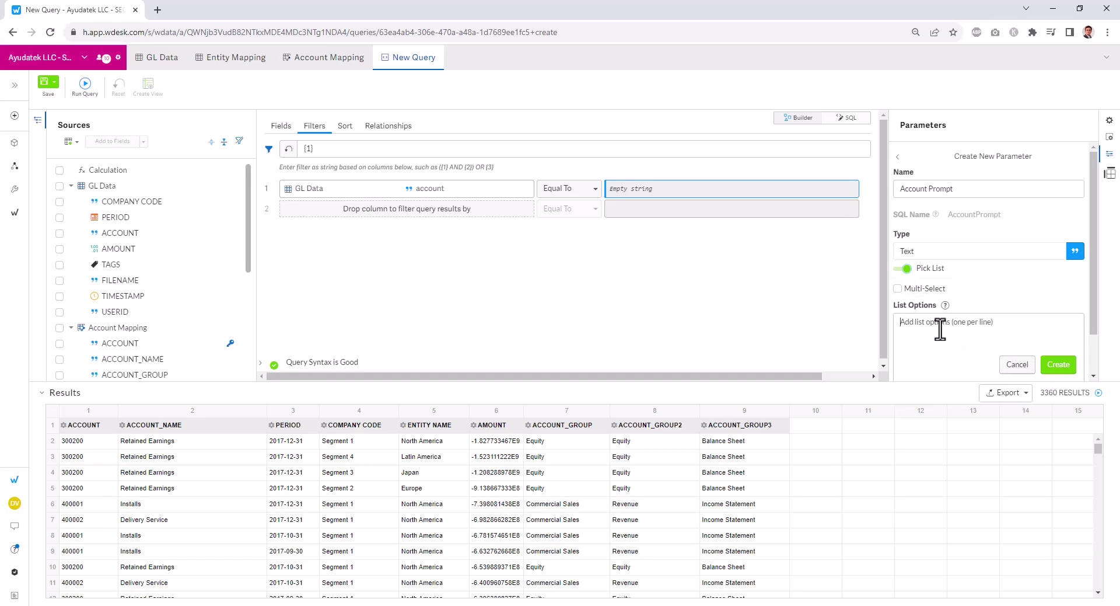
scroll(967, 300, down, 1)
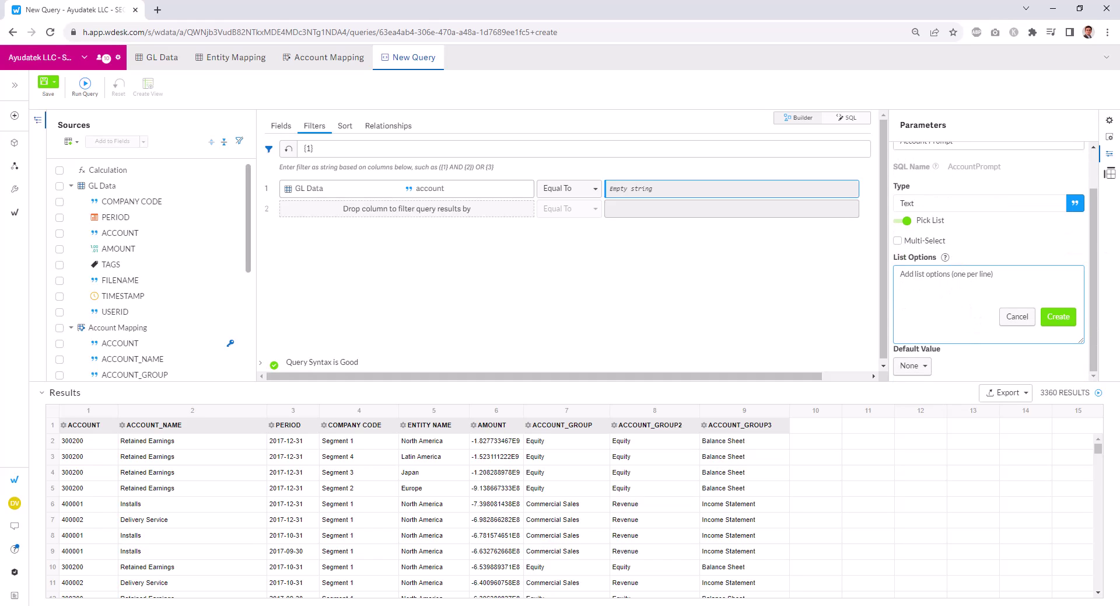
text(300200)
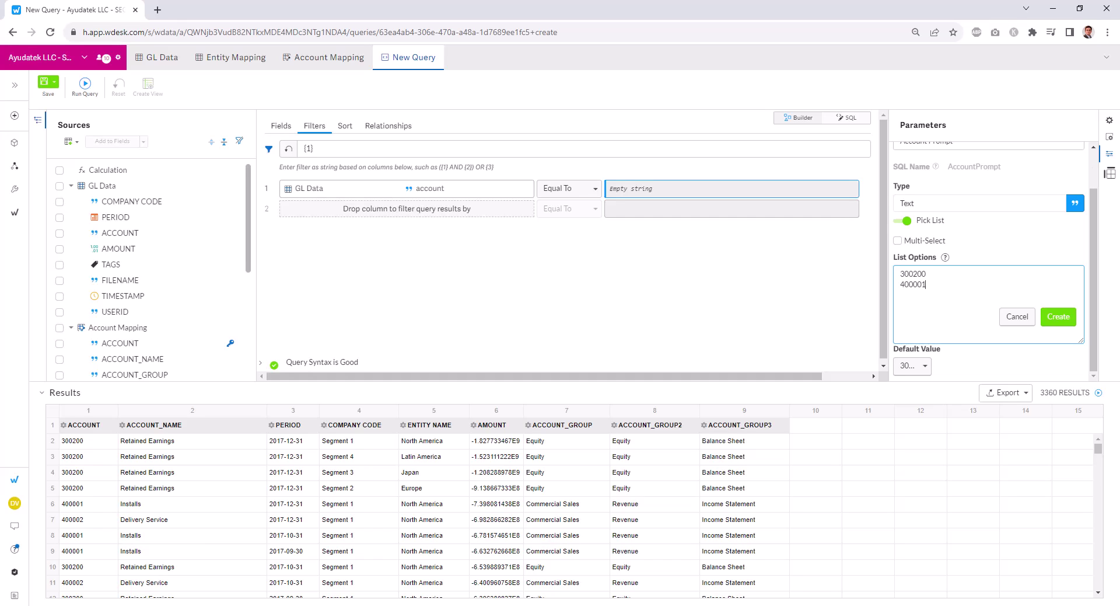
click(1058, 317)
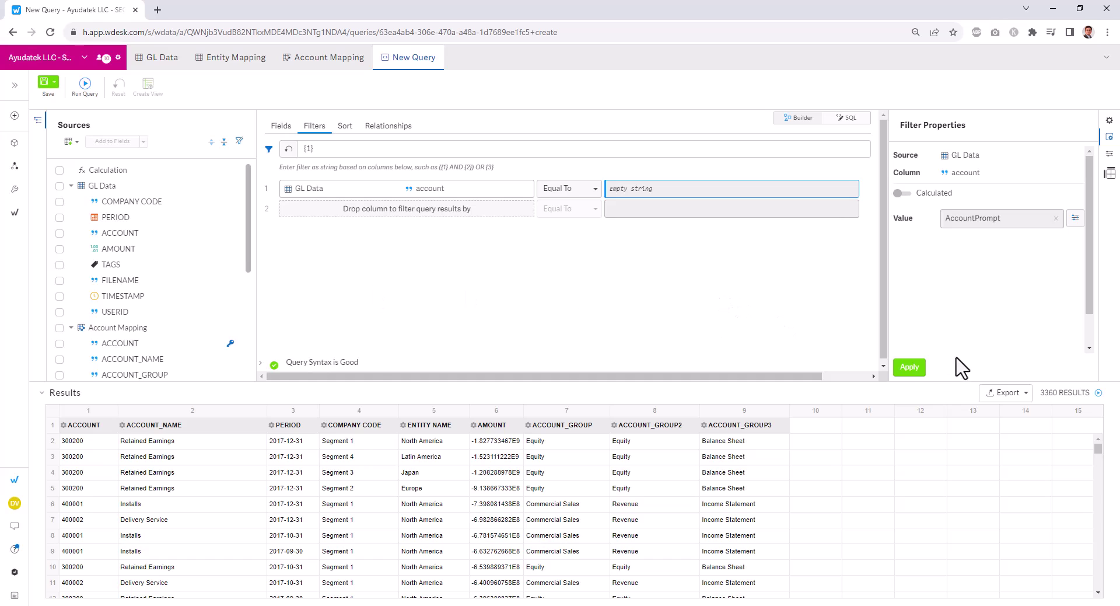
click(917, 370)
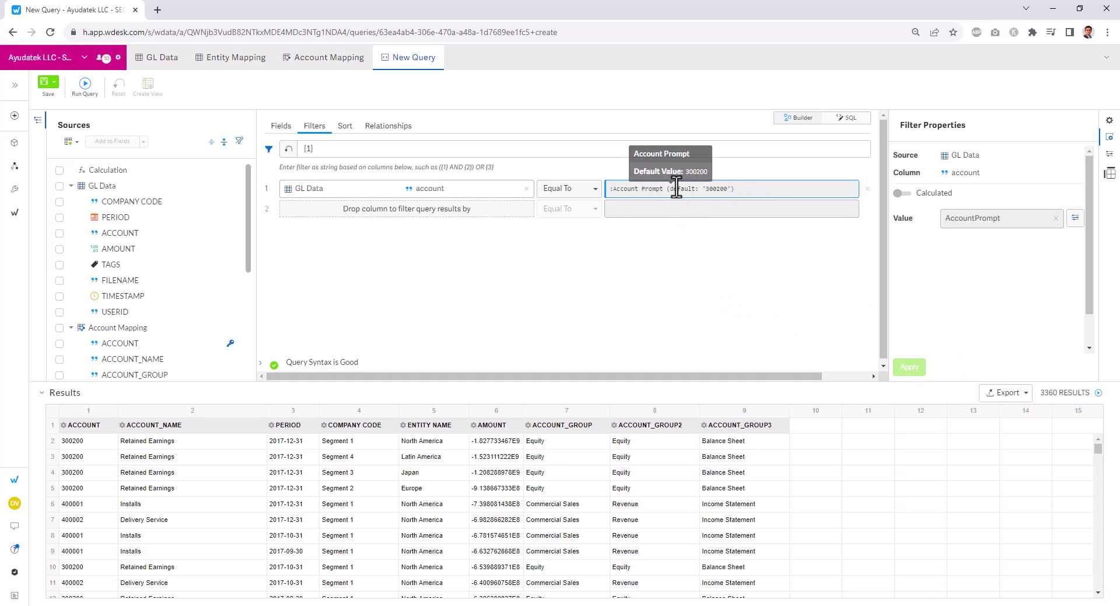
Run the query with Account Prompt set to 300200 and look through the filtered results.
click(86, 87)
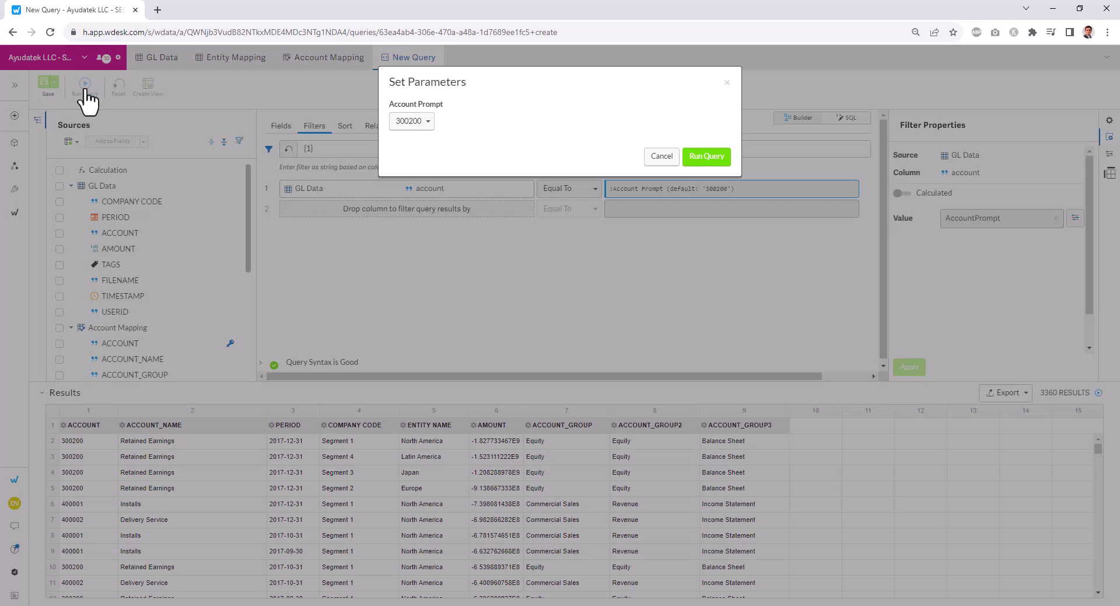
click(723, 164)
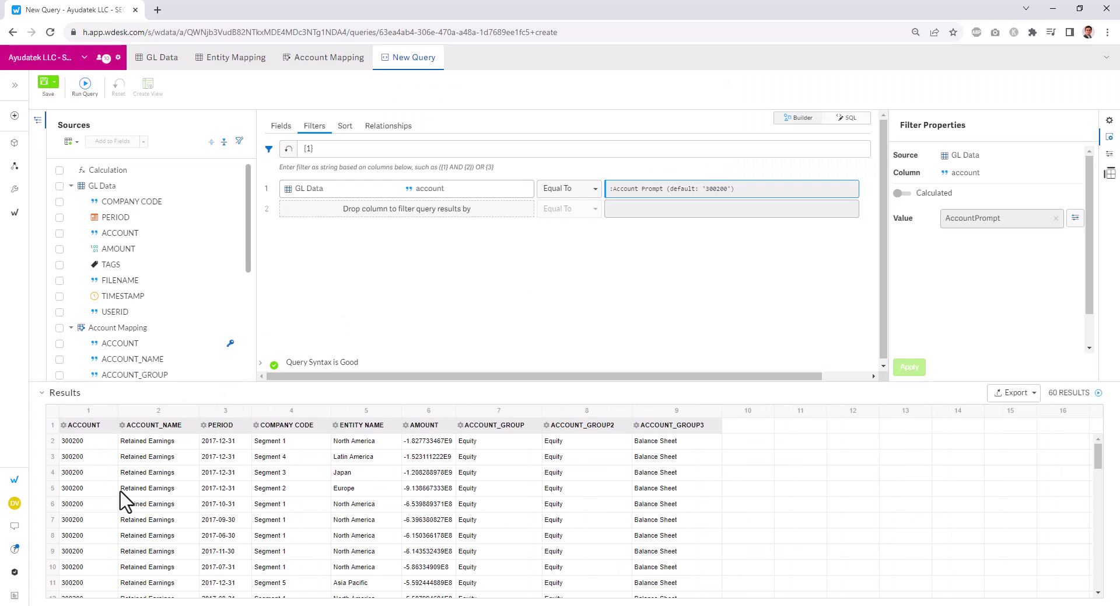
scroll(108, 525, down, 10)
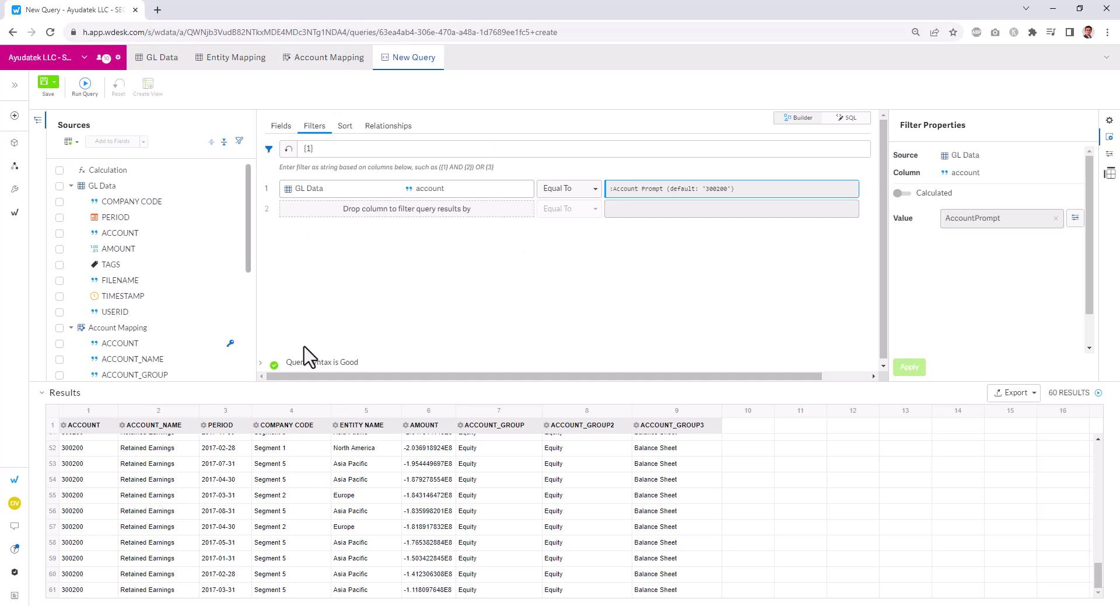
Add a GL Data period filter whose value is a new Date parameter named PeriodPrompt, and apply it.
drag(108, 220, 376, 219)
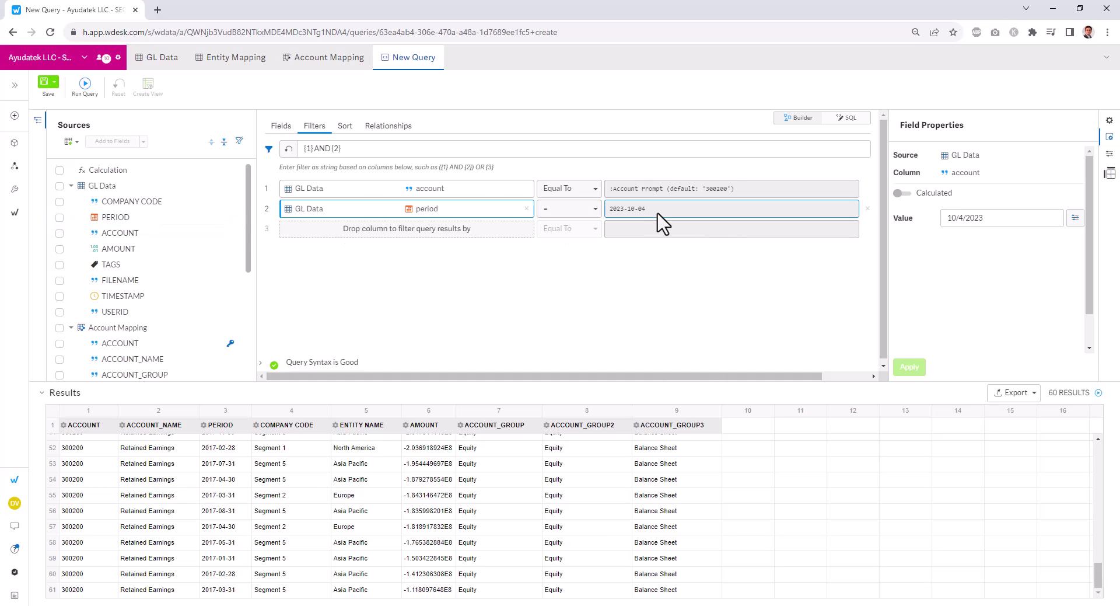
click(665, 217)
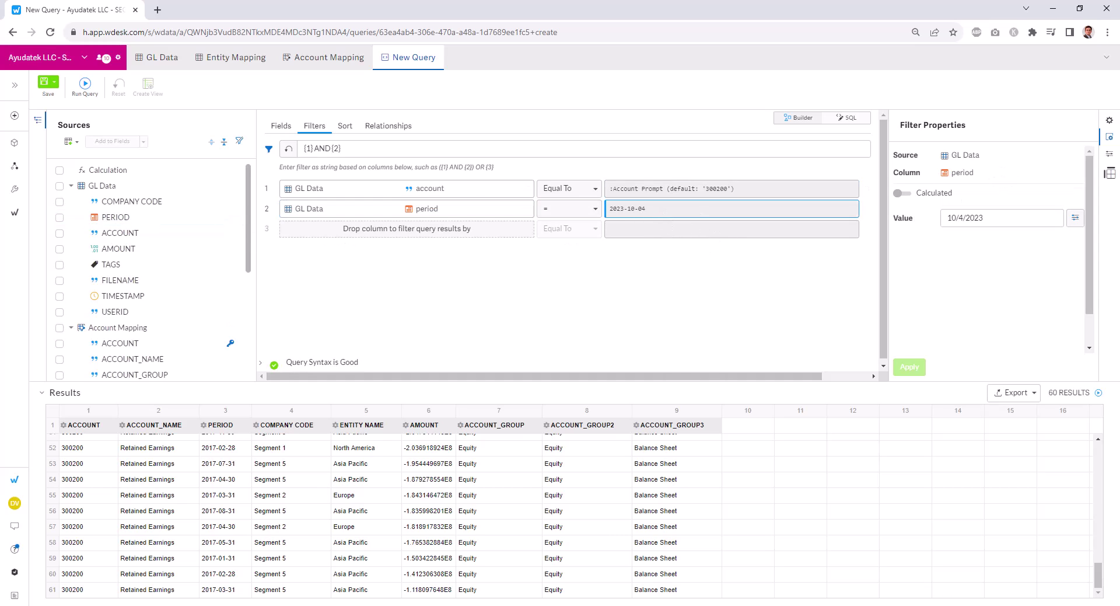
click(1028, 222)
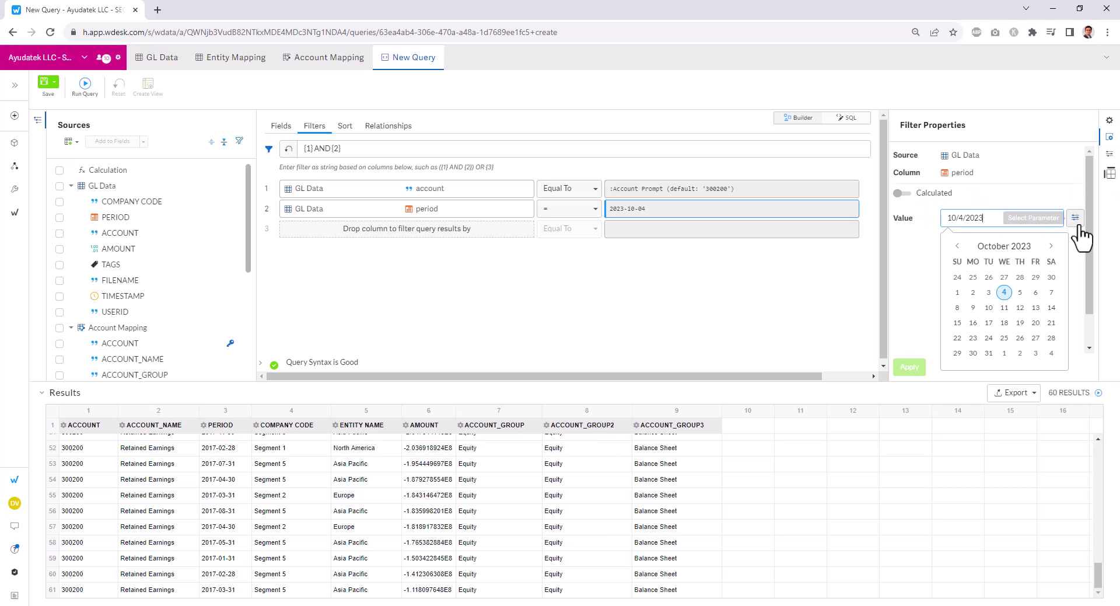
click(1075, 219)
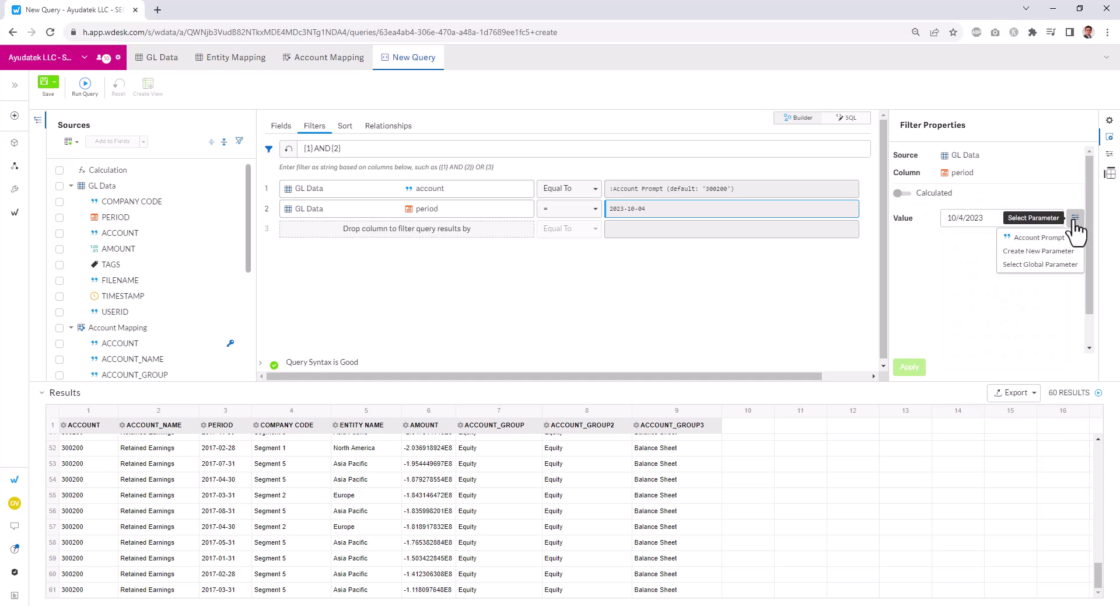
click(1026, 252)
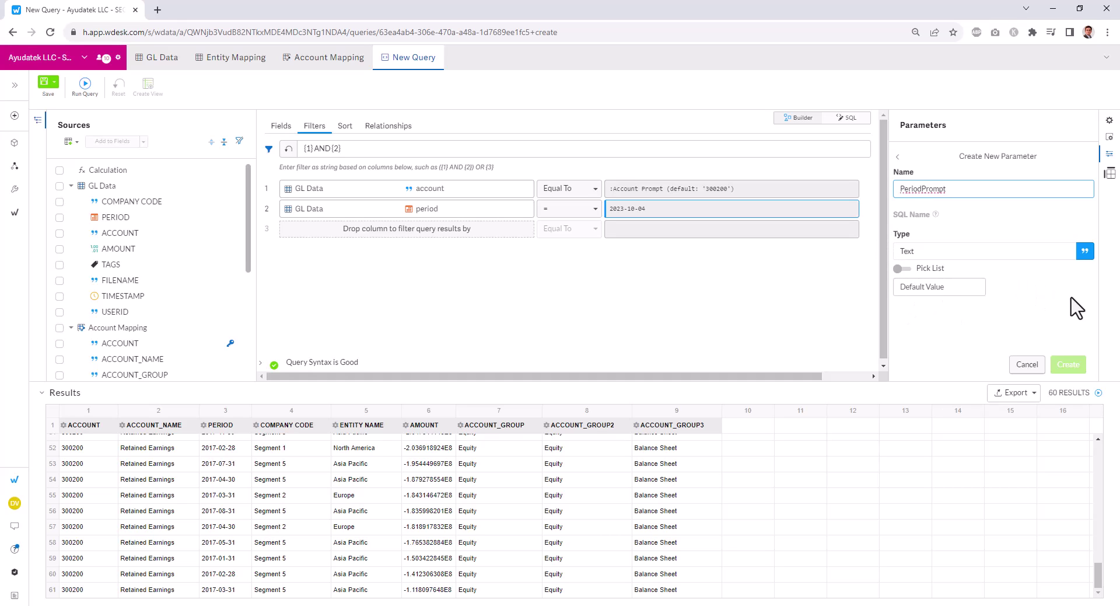
click(944, 288)
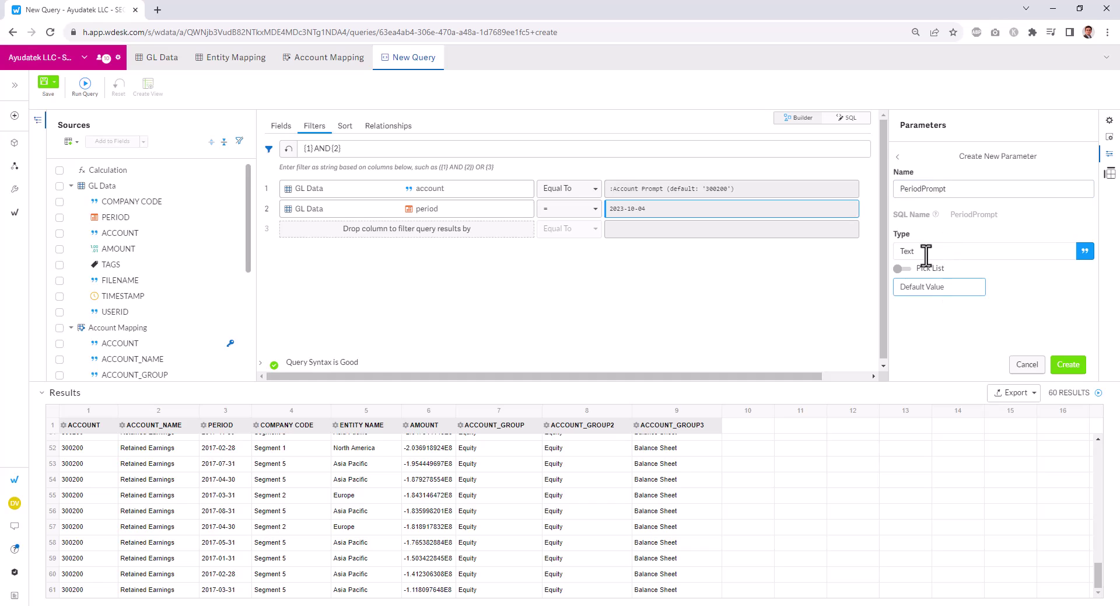
click(1085, 251)
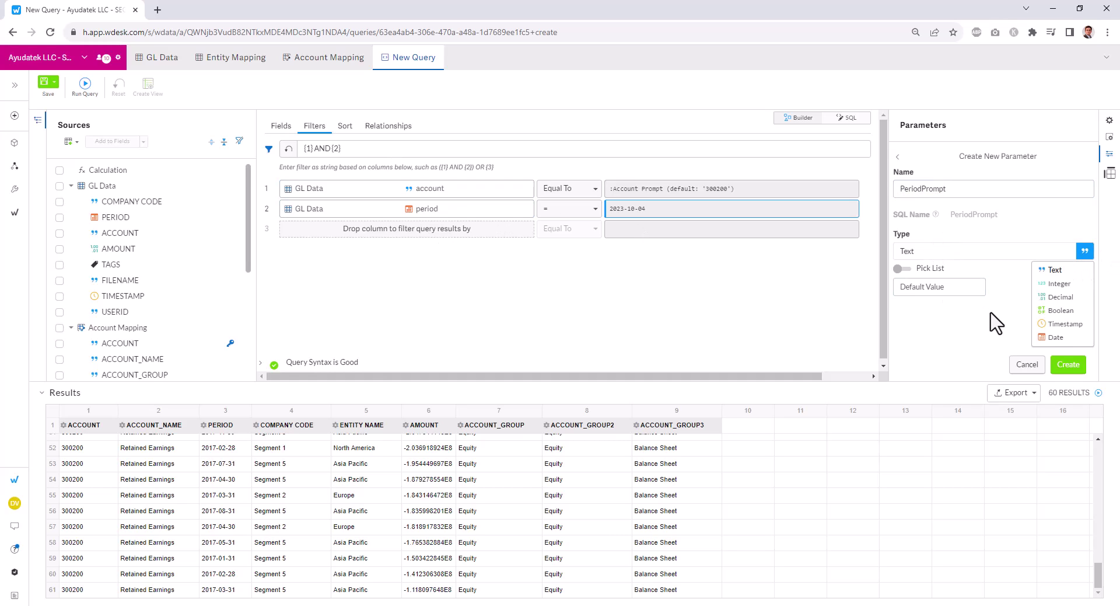
click(1055, 337)
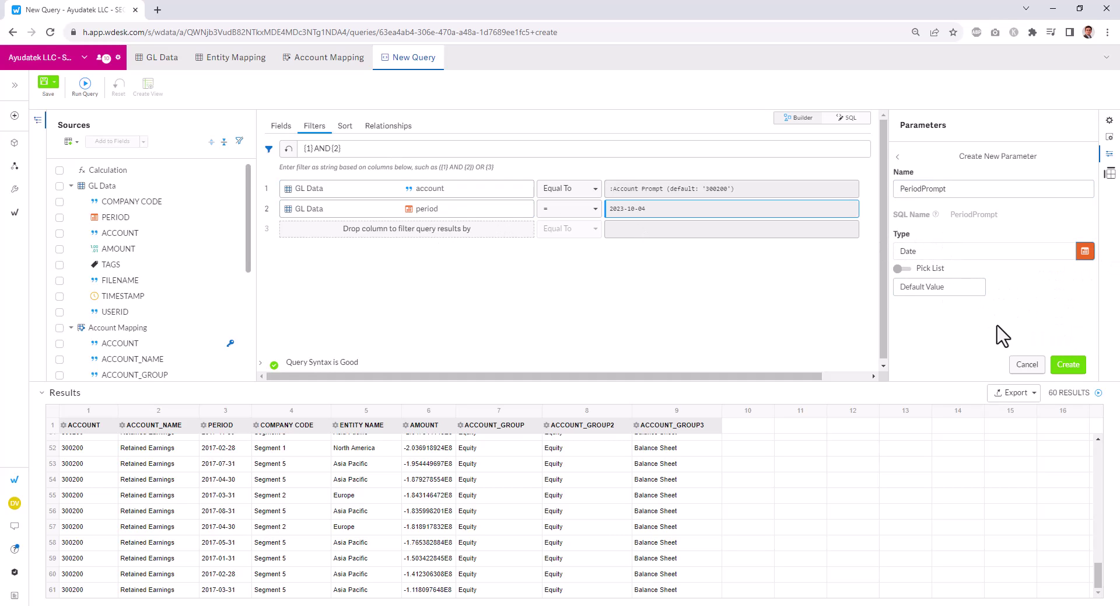
click(1068, 365)
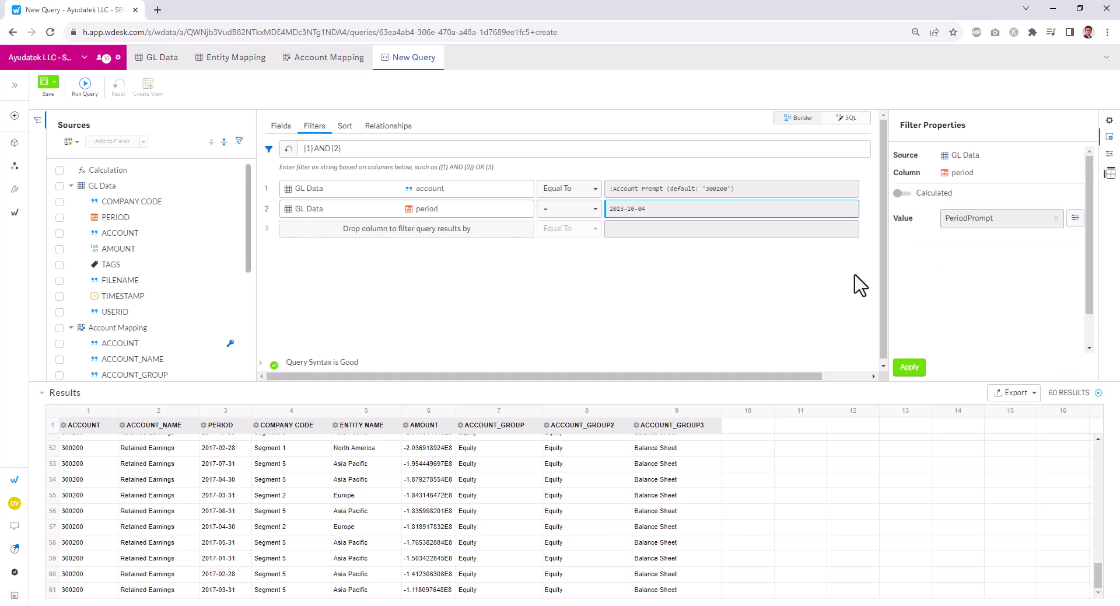
click(909, 366)
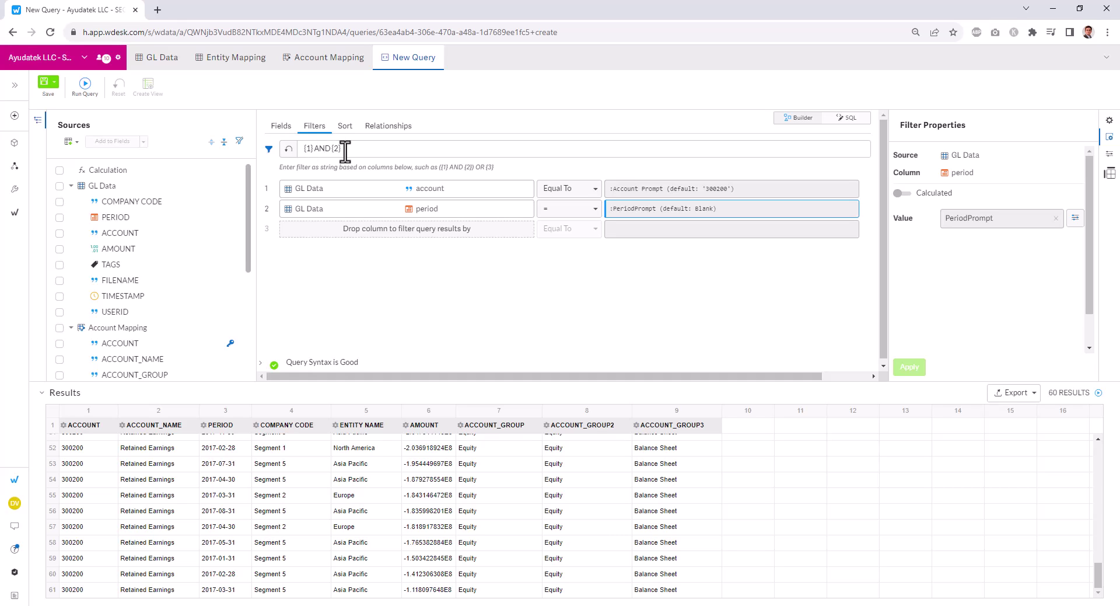
Review the comparison operators available for the account filter, keeping Equal To.
click(594, 225)
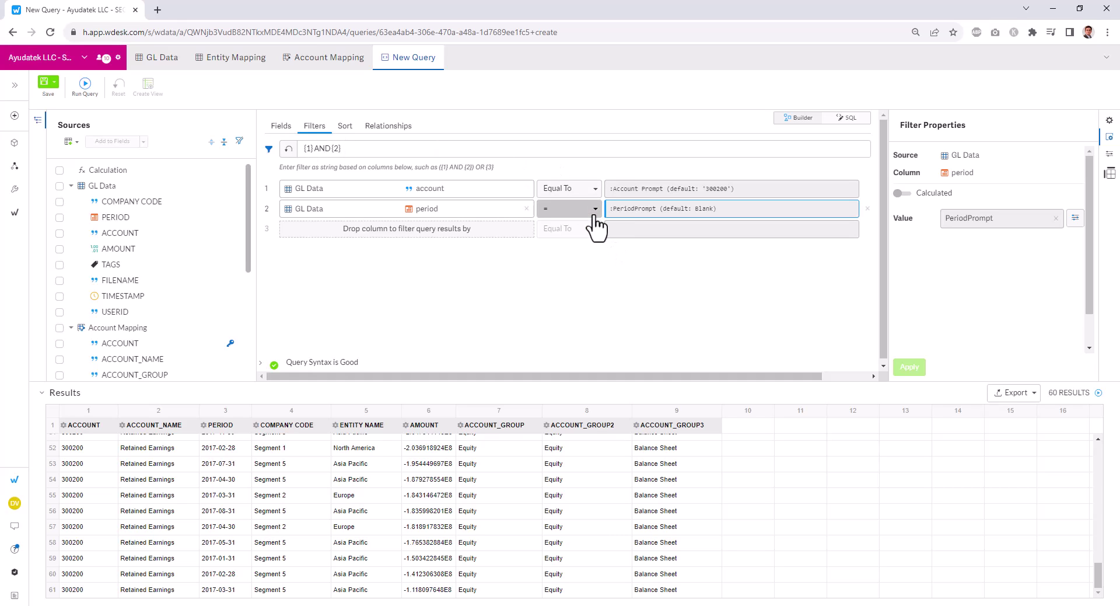
click(593, 189)
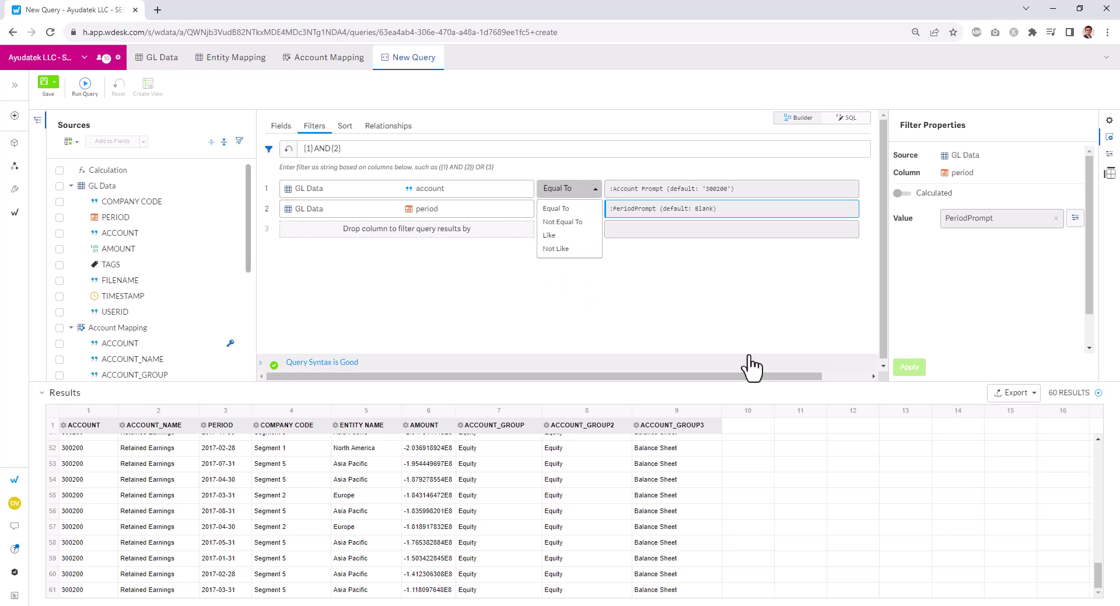
click(677, 353)
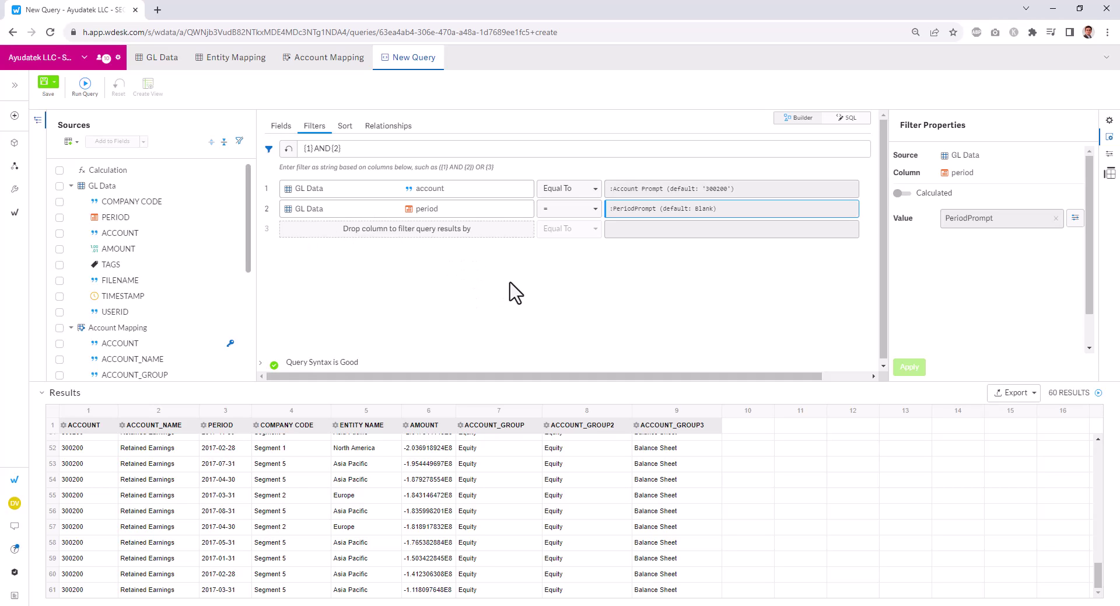
Try combining the account and period filters with OR in the filter logic, and restore it to AND.
click(303, 148)
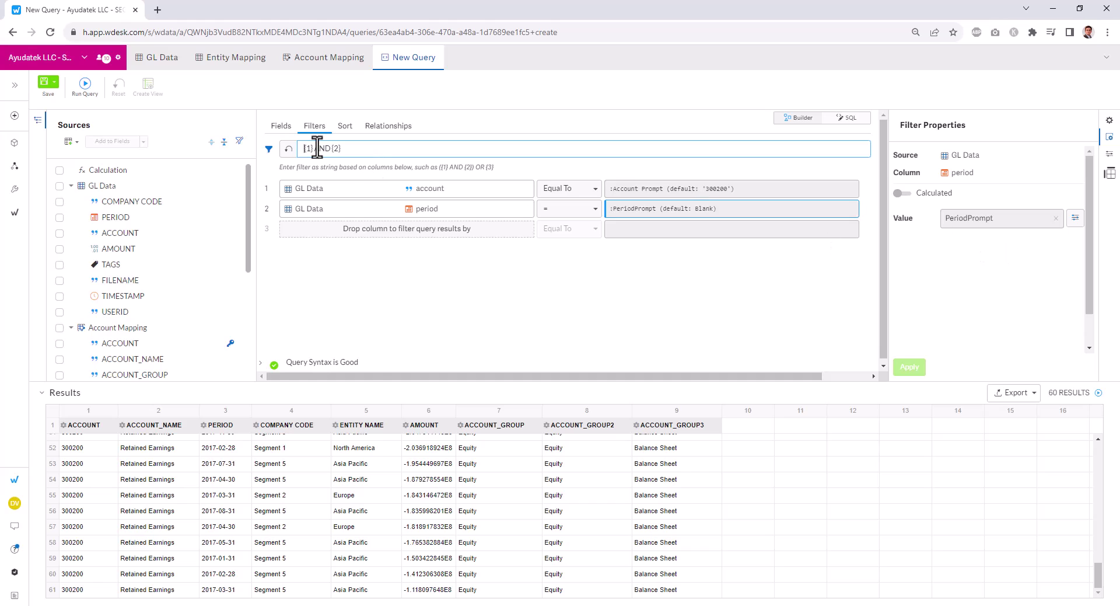
text(PLU)
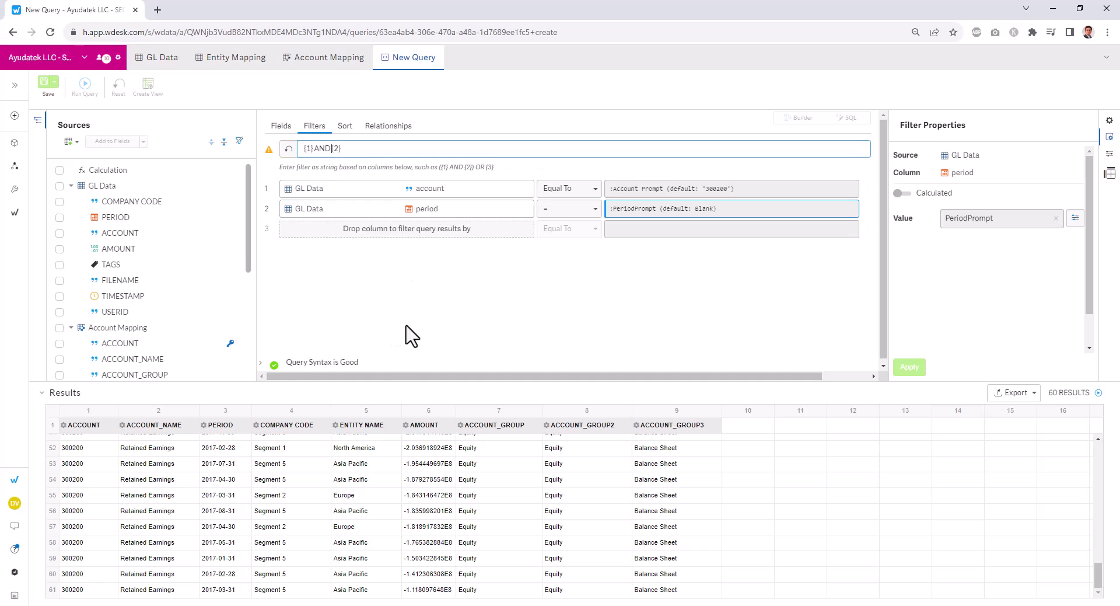
click(315, 149)
double_click(322, 148)
text(OR)
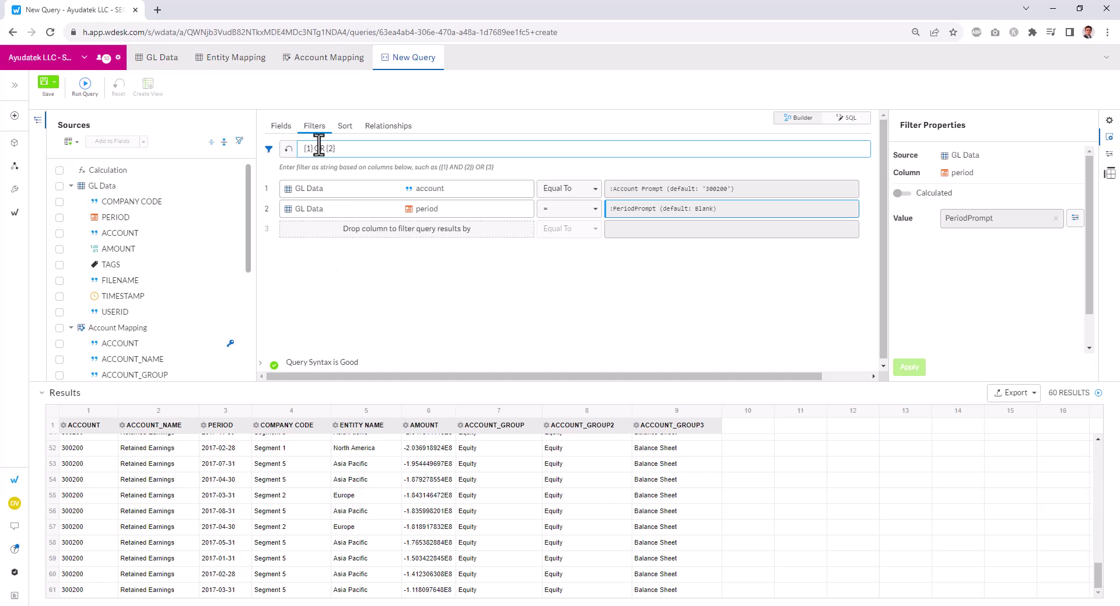
key(BackSpace)
key(BackSpace)
text(AND)
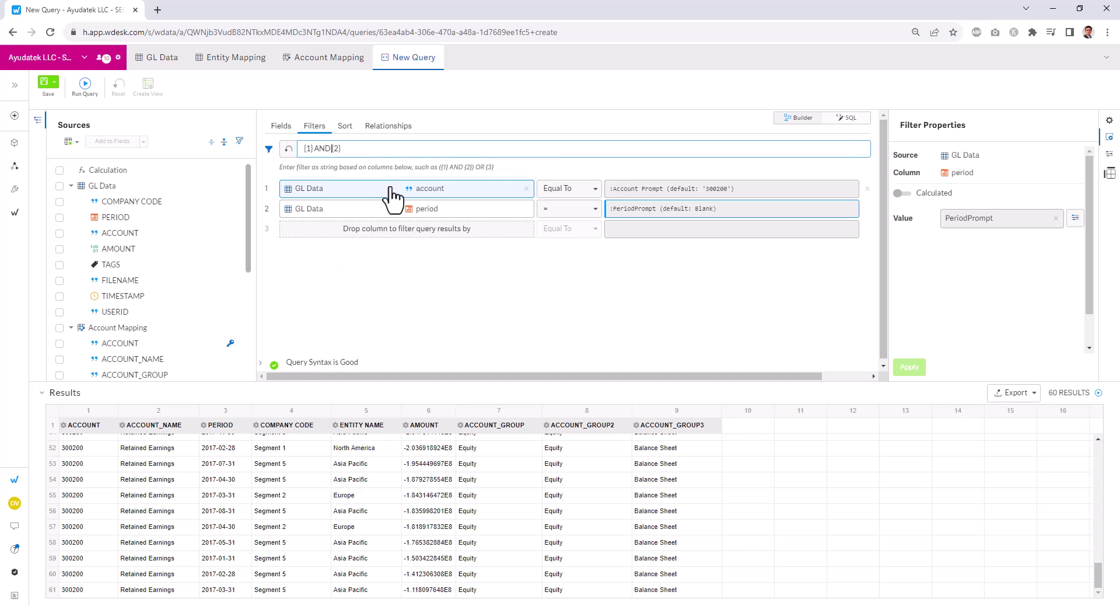
click(680, 297)
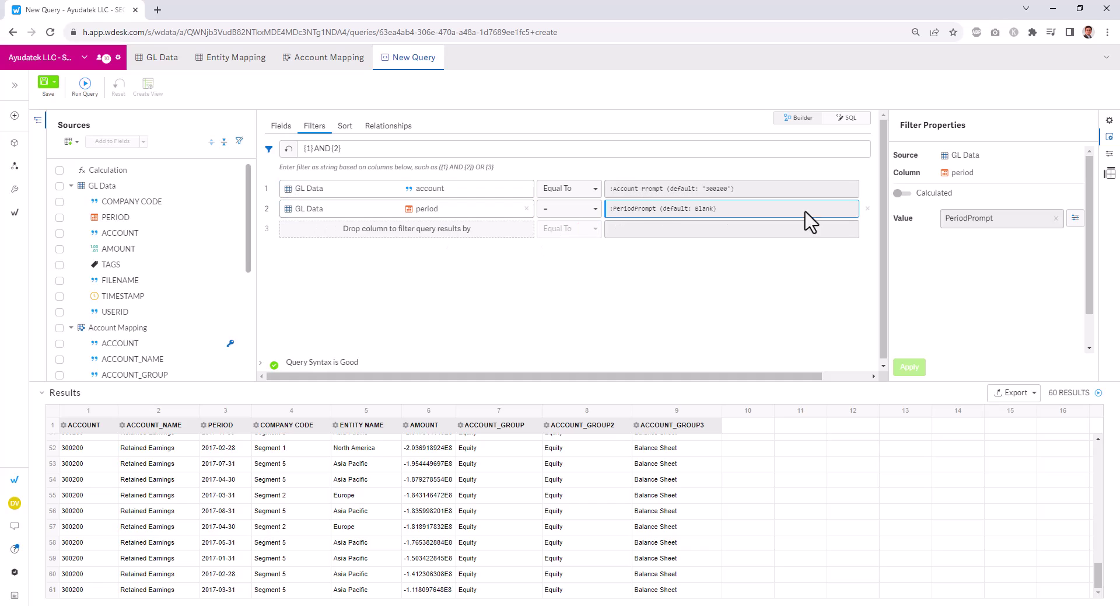
Remove the period filter and run the query with Account Prompt set to 400001 and PeriodPrompt set to October 5, 2023.
click(867, 207)
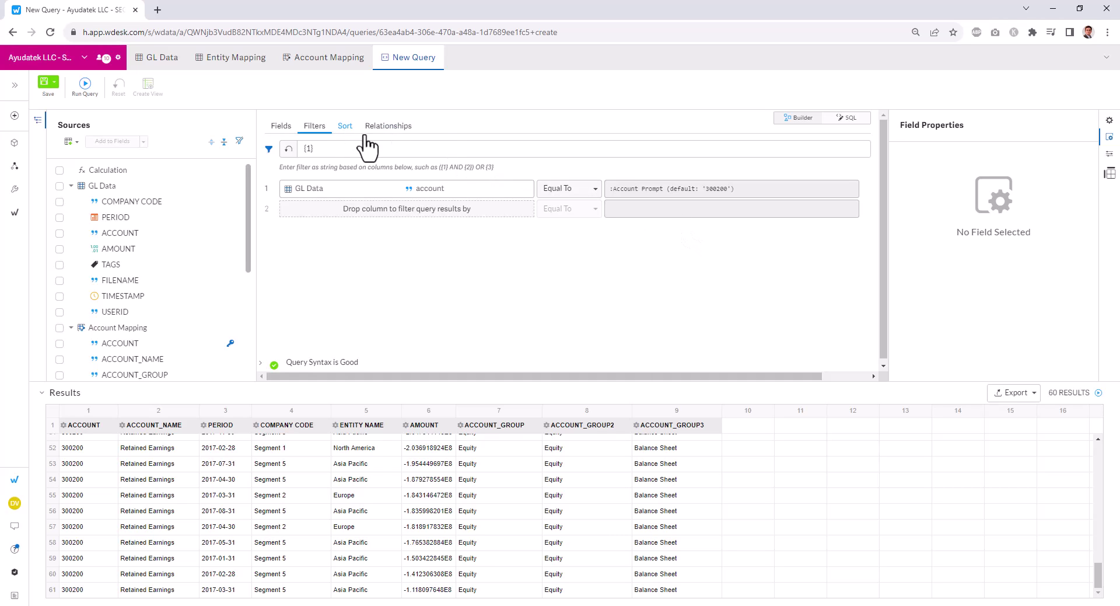
click(84, 92)
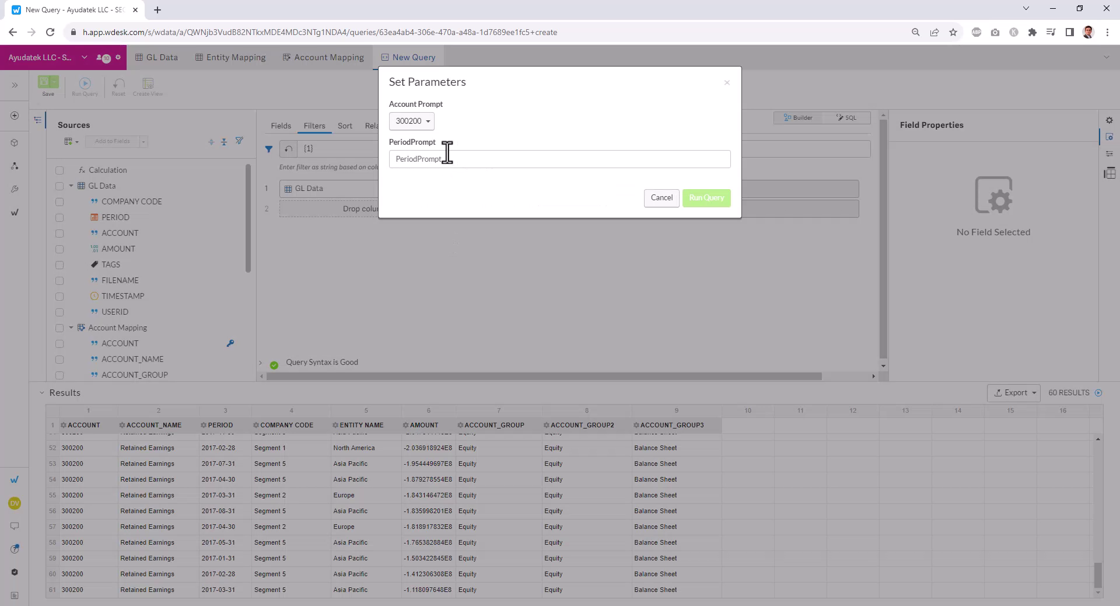
click(413, 121)
click(414, 157)
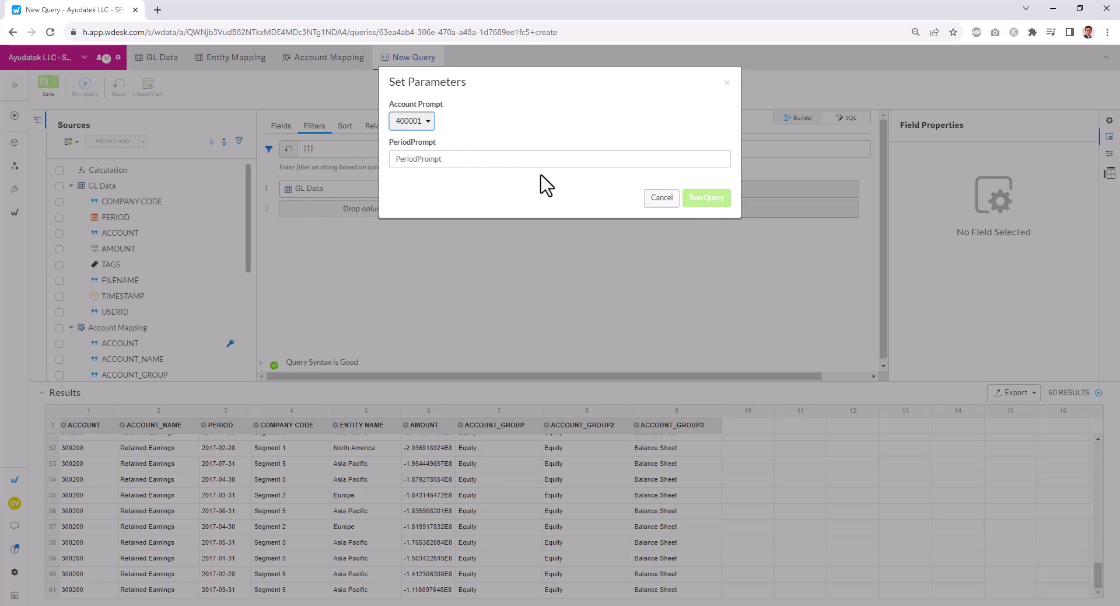
click(467, 158)
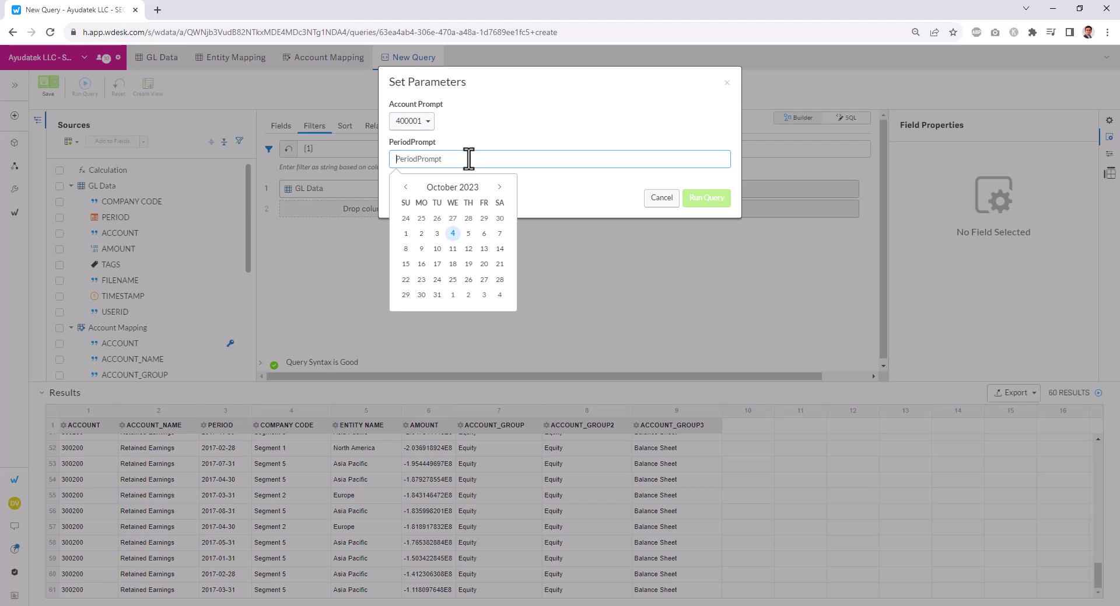
click(468, 233)
click(705, 199)
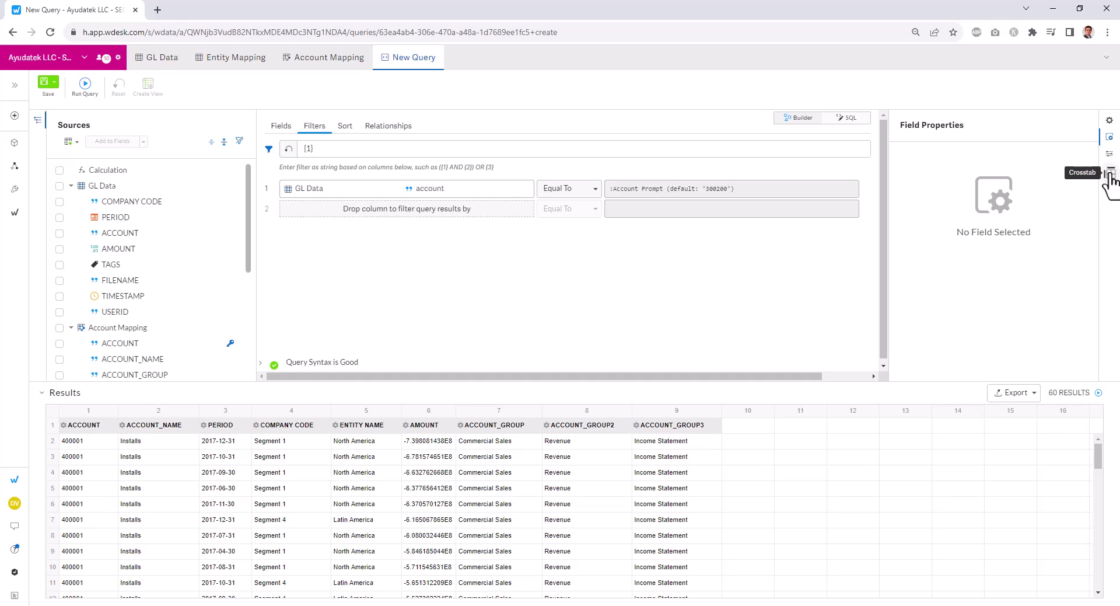
Enable the crosstab with Entity Name under Columns and Amount under Values, keeping SUM as the aggregation.
click(1111, 174)
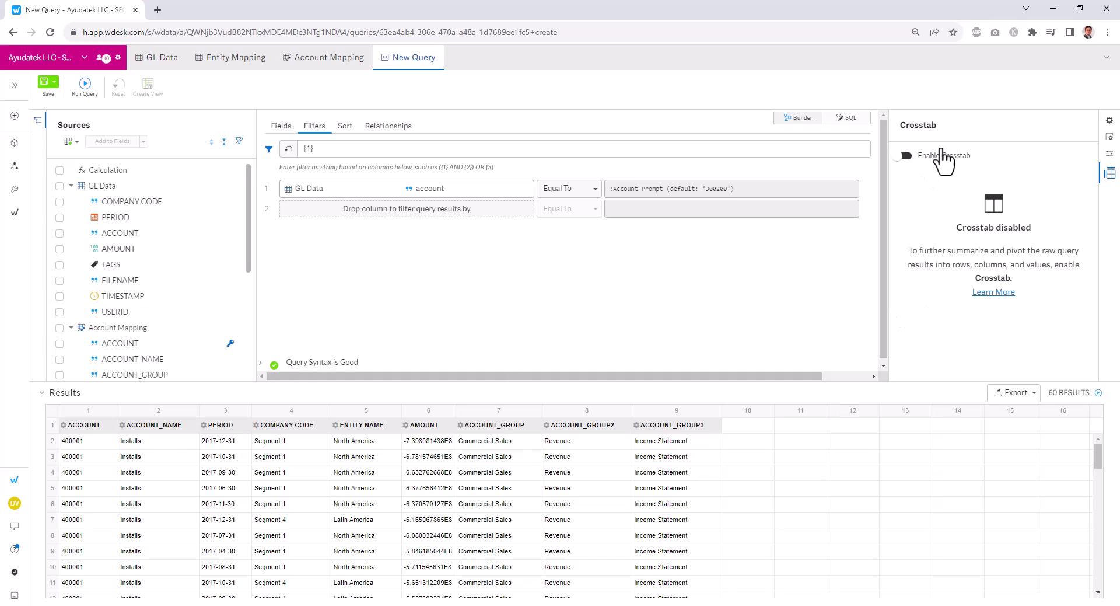
click(917, 173)
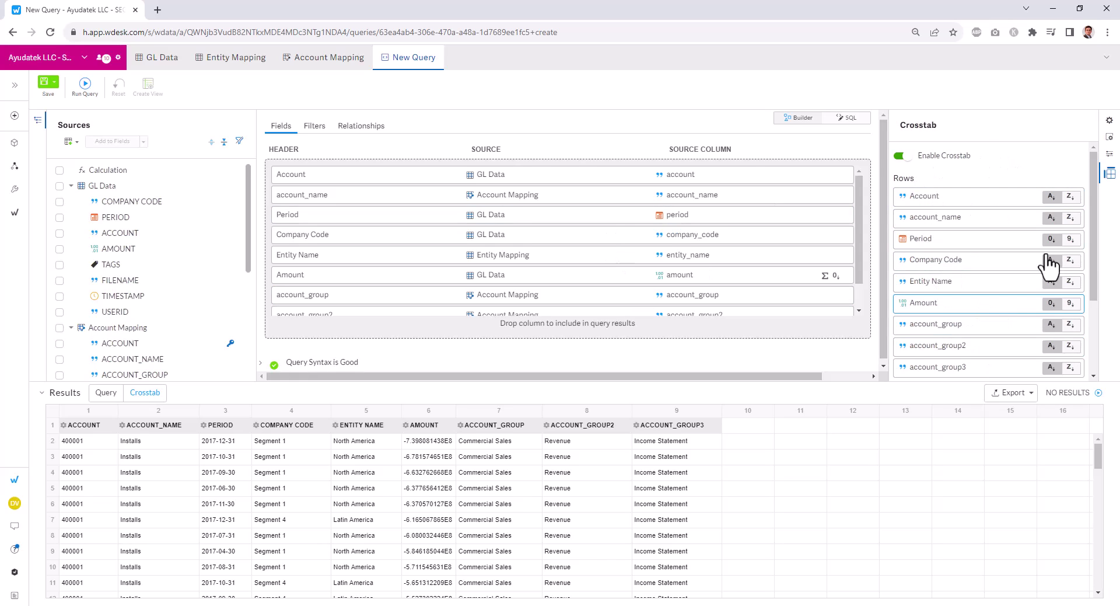
drag(1100, 264, 1084, 305)
drag(934, 209, 965, 341)
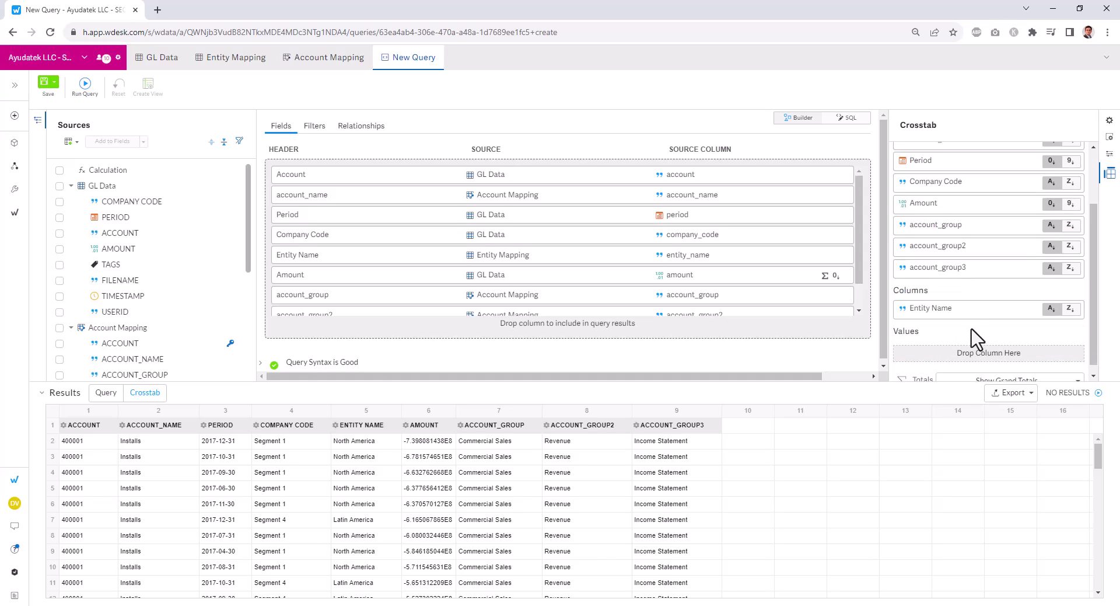
drag(926, 209, 956, 357)
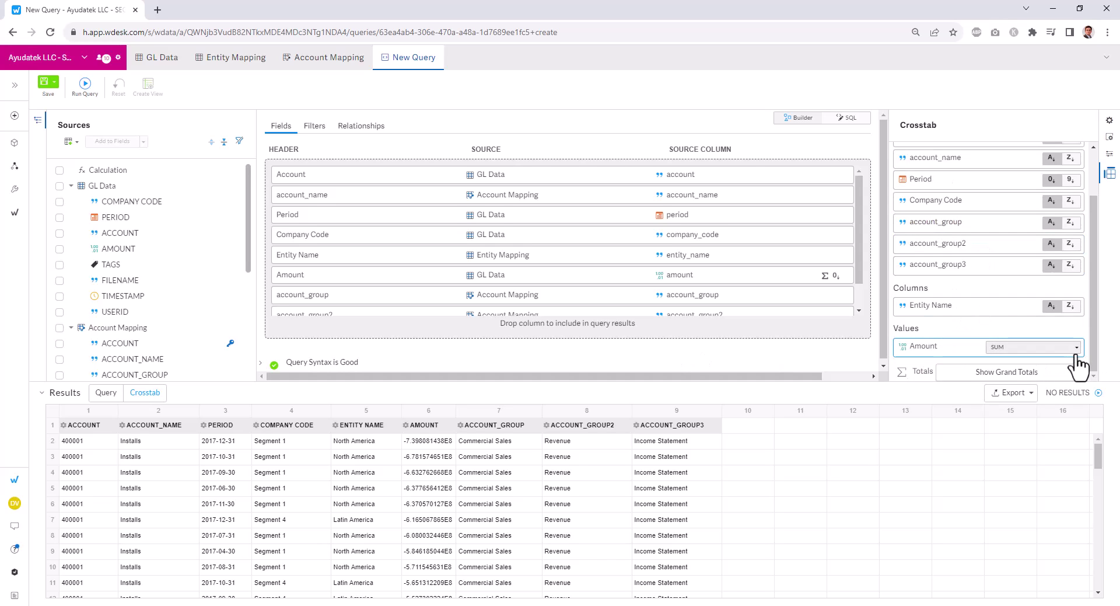
click(1036, 347)
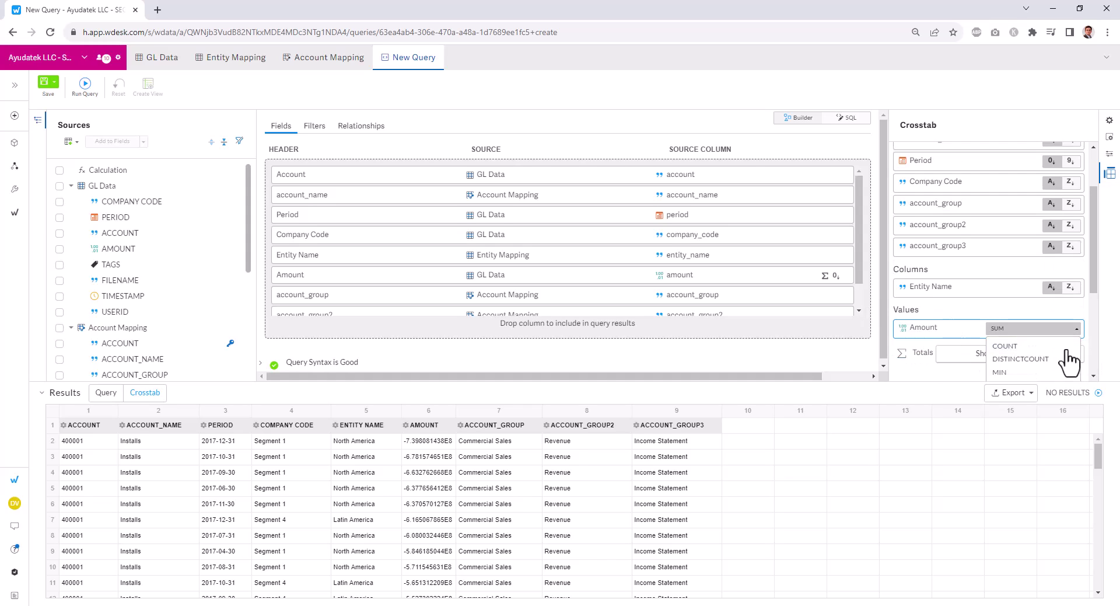
scroll(1038, 356, down, 3)
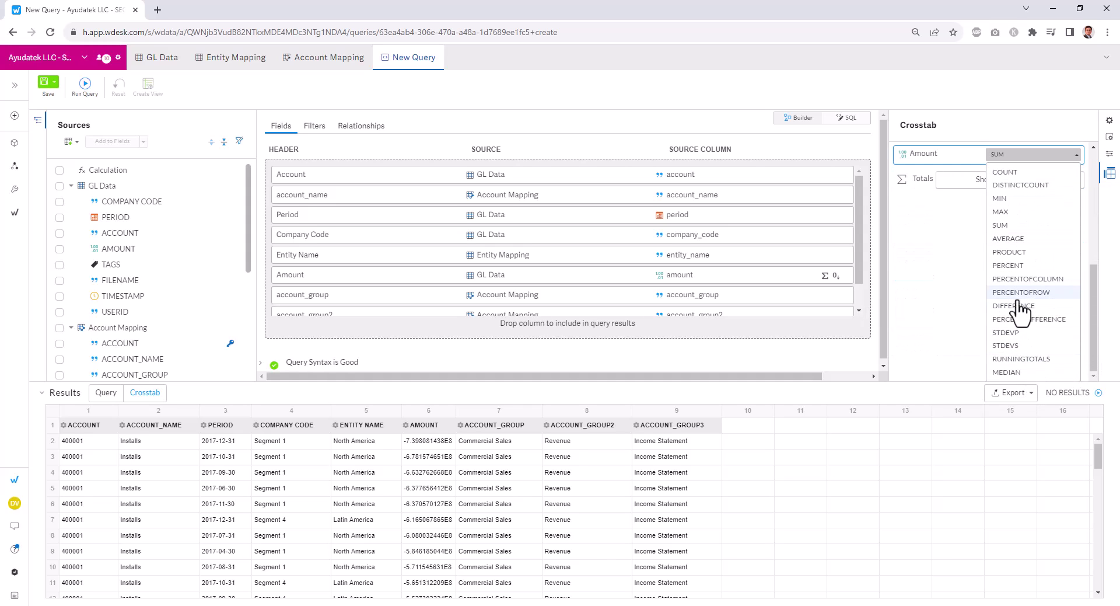
scroll(923, 290, up, 3)
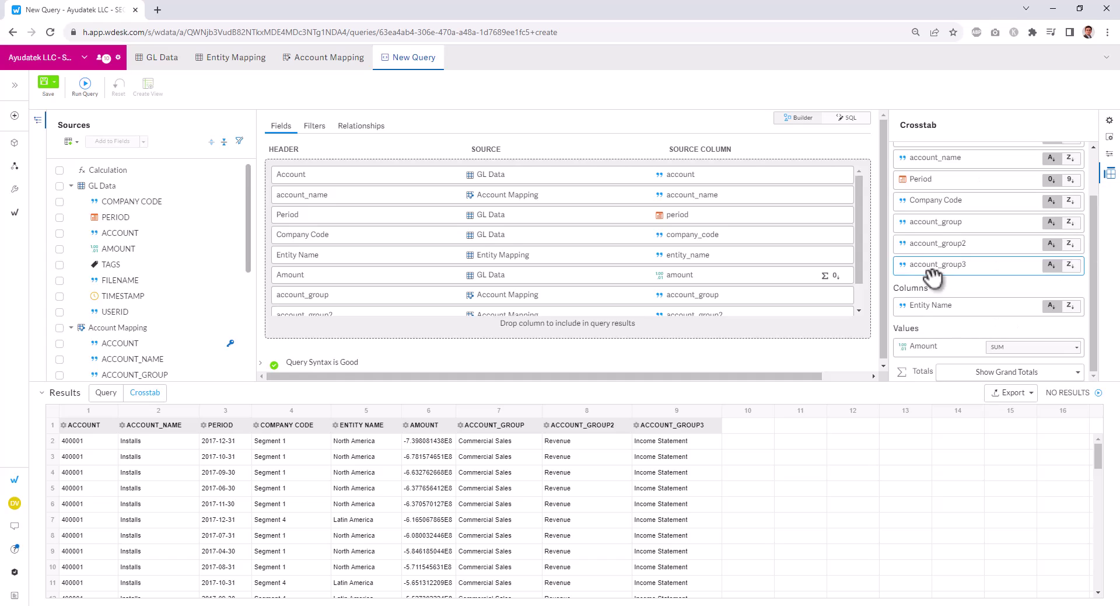
Move Company Code from the crosstab rows to Columns, below Entity Name.
scroll(969, 300, up, 2)
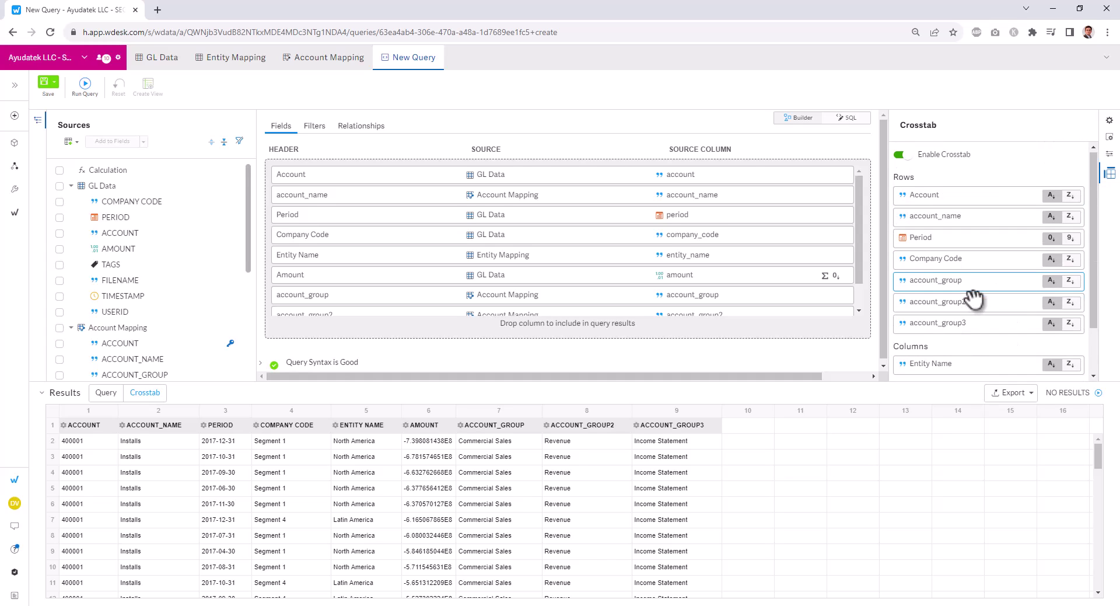
scroll(994, 327, down, 1)
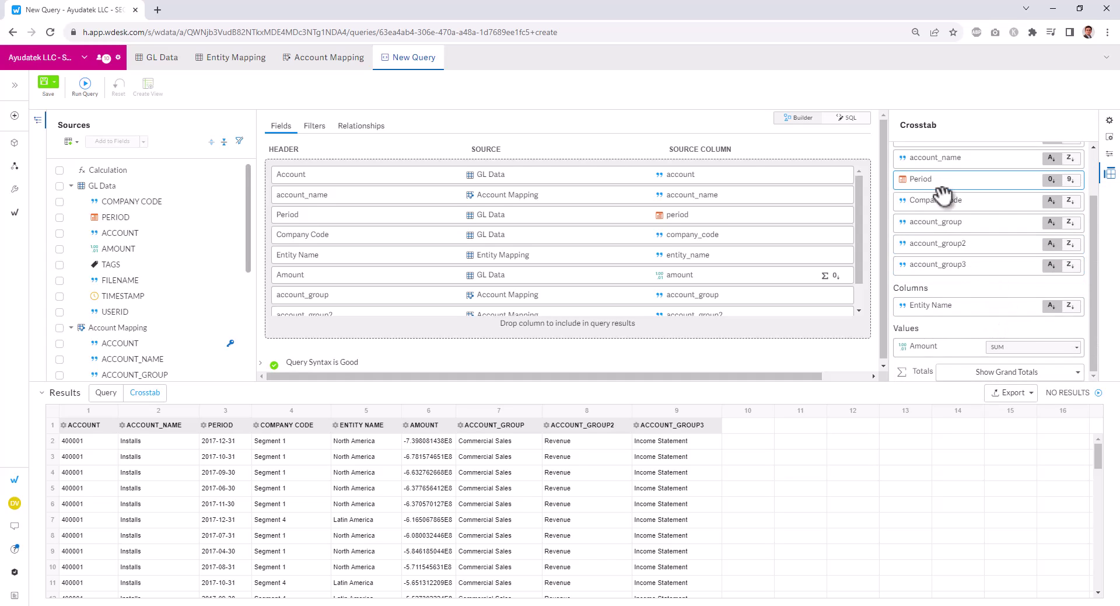
drag(950, 206, 945, 299)
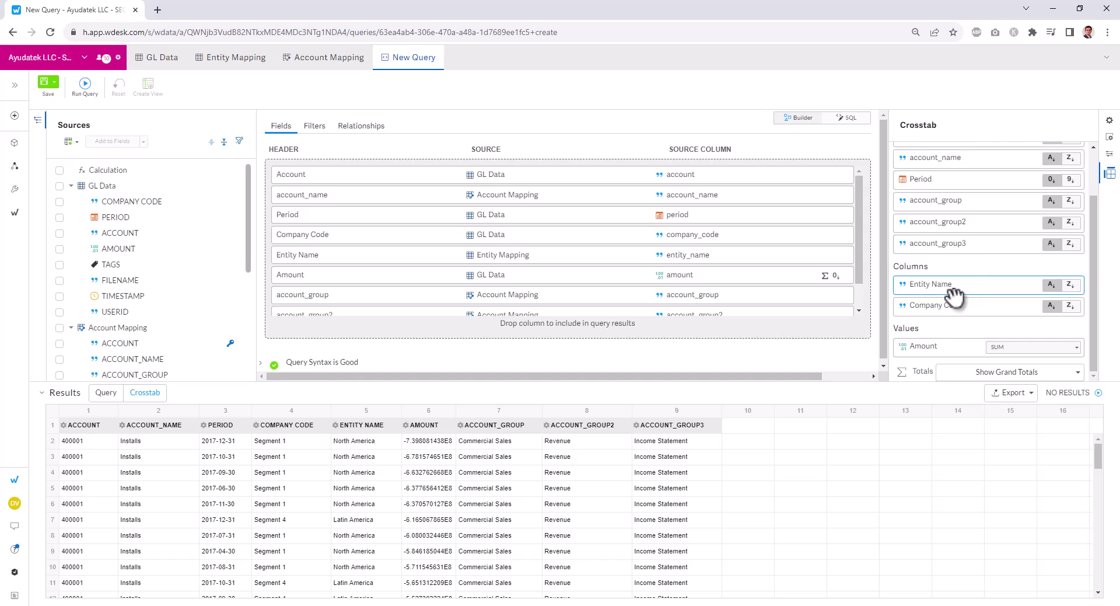
scroll(949, 301, up, 1)
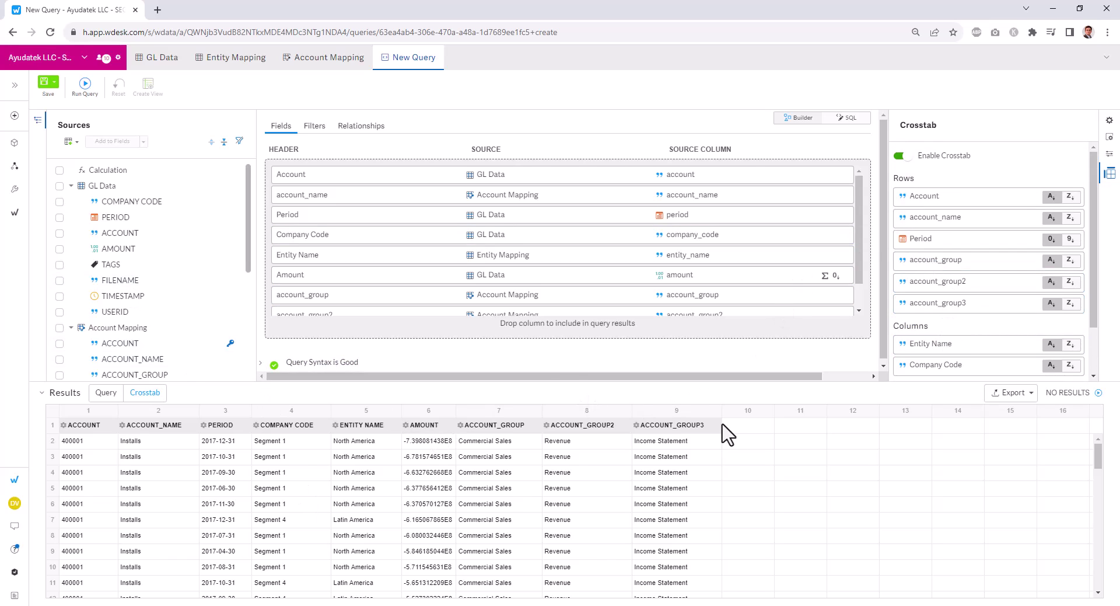
Run the crosstab query with Account Prompt set to 300200 and PeriodPrompt set to October 5, 2023.
click(89, 84)
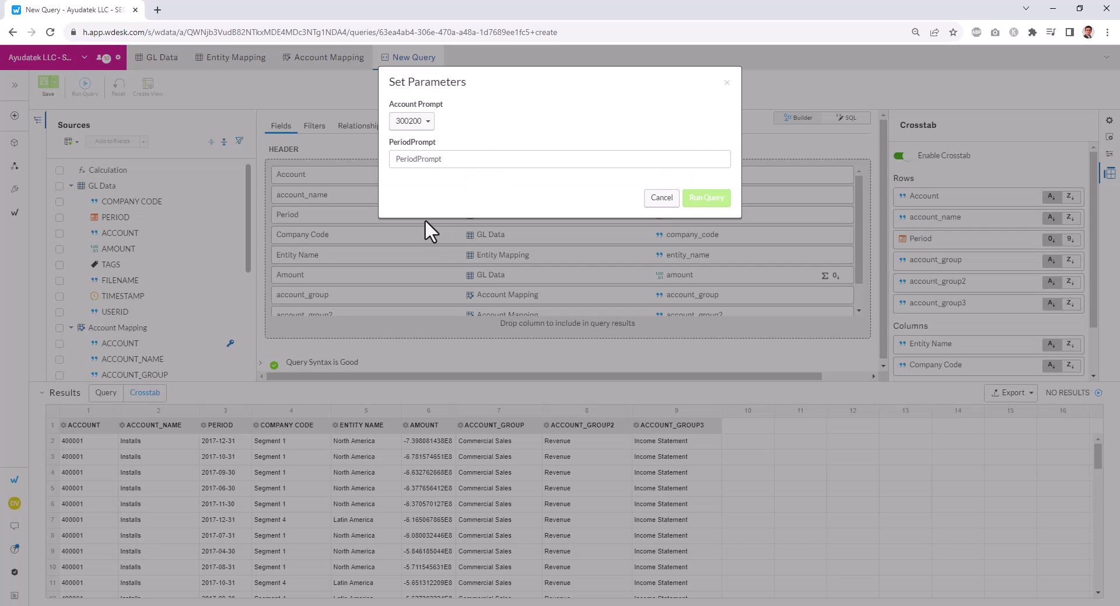
click(429, 159)
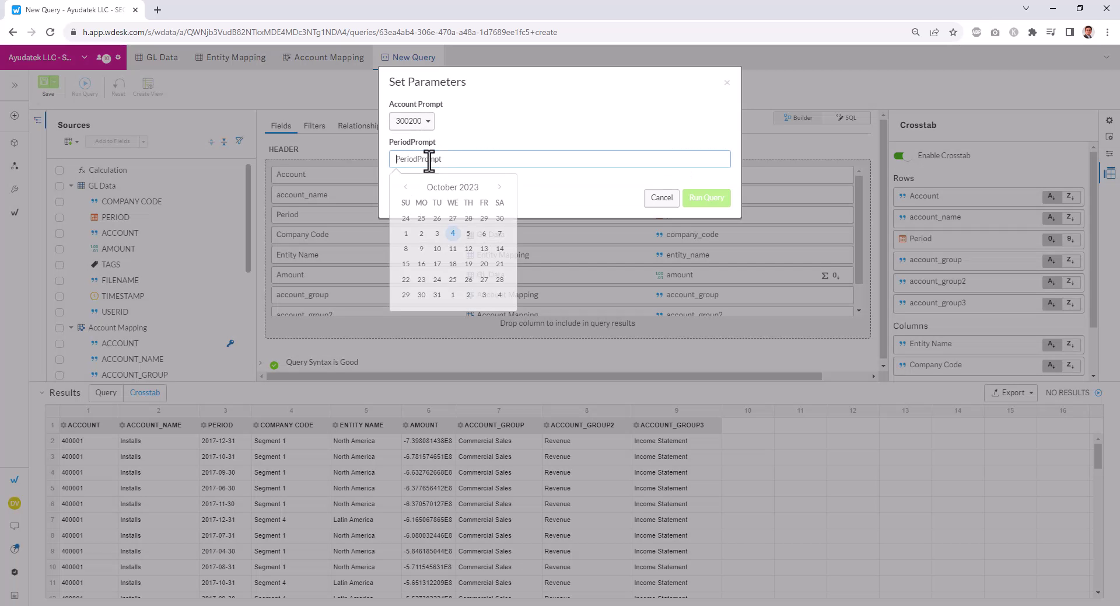
click(467, 232)
click(707, 198)
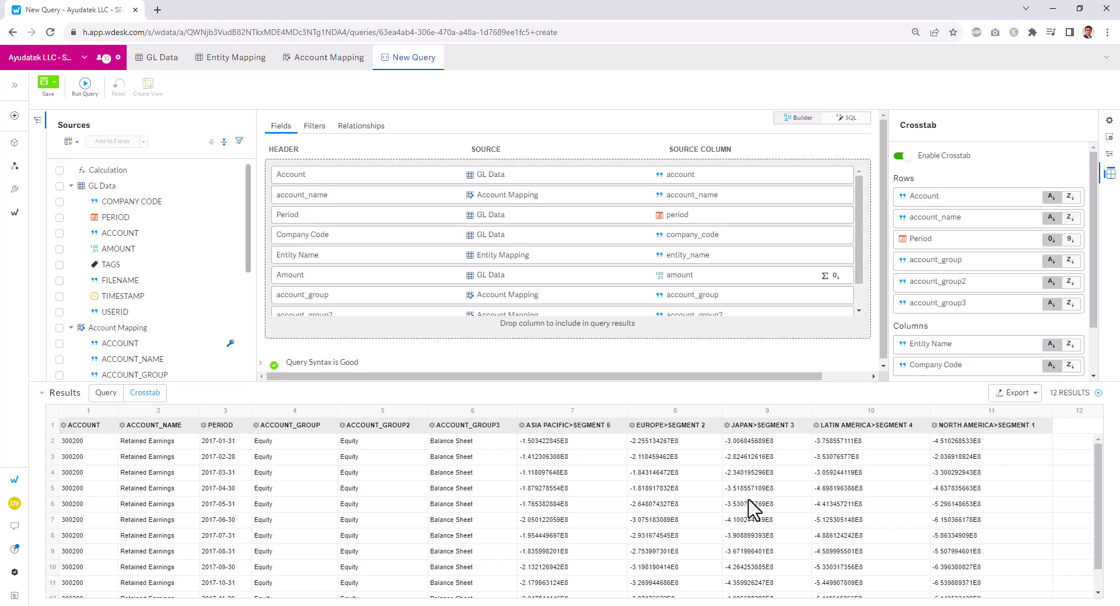
Open the export options for the crosstab results.
click(1020, 392)
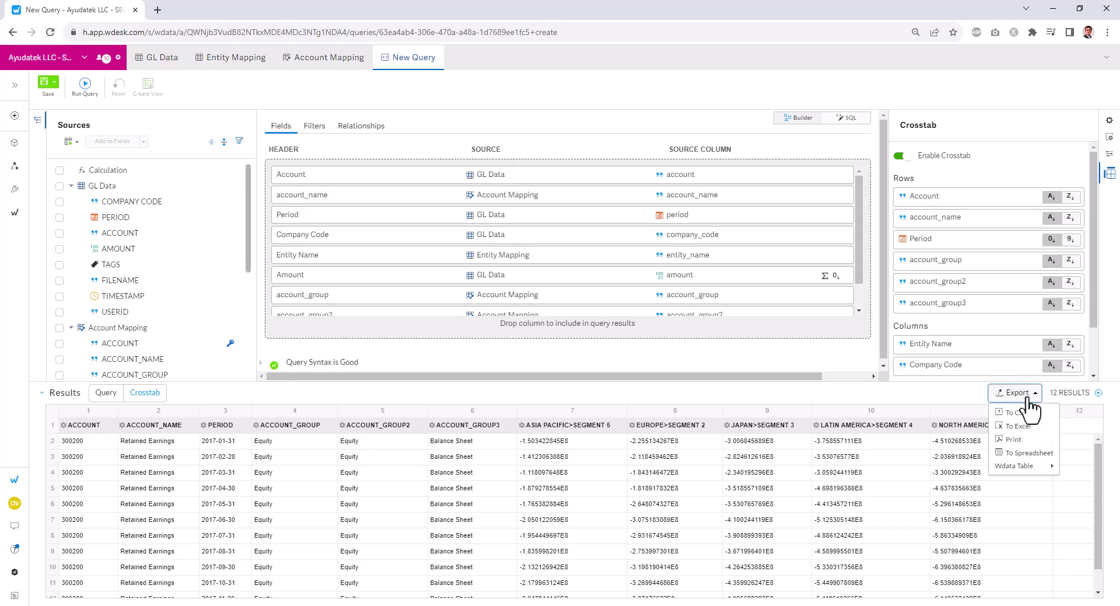